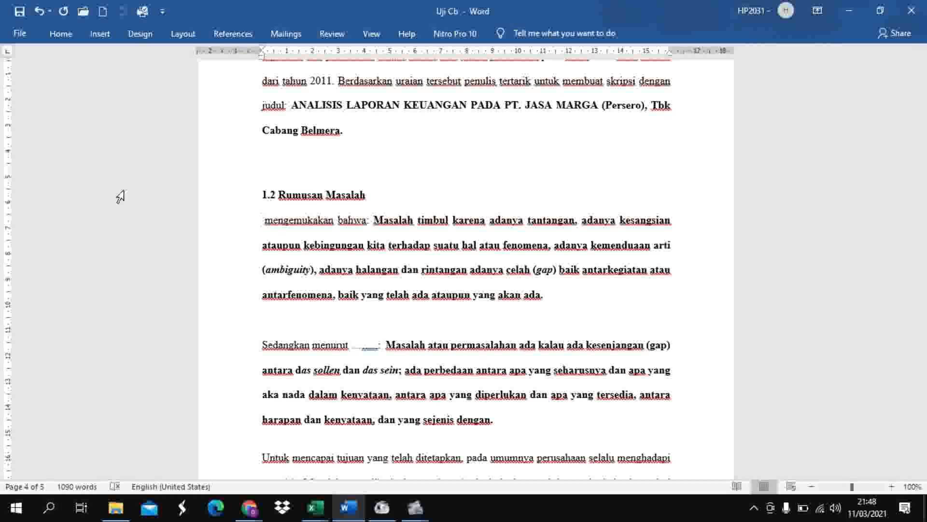
Start a new citation source of type Book at the beginning of the first paragraph under "1.2 Rumusan Masalah".
left_click(233, 36)
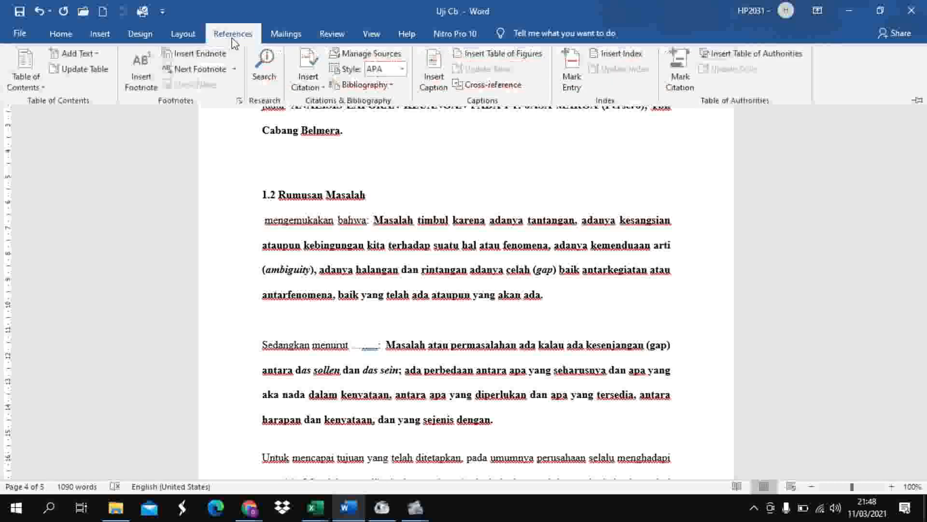
left_click(316, 86)
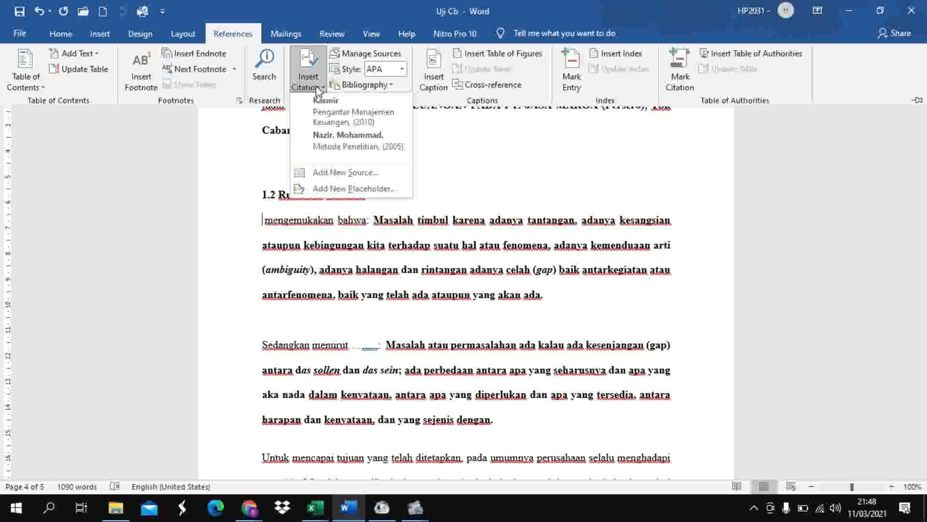
left_click(327, 173)
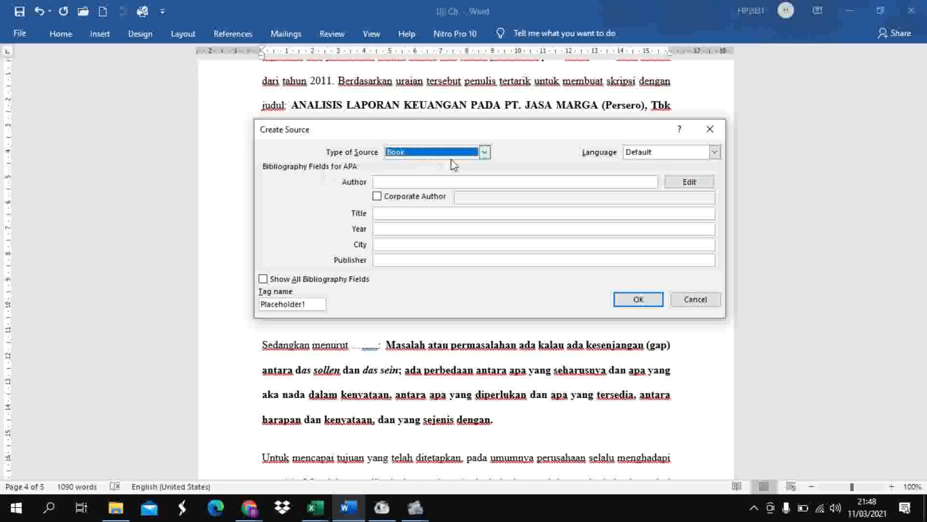
left_click(484, 153)
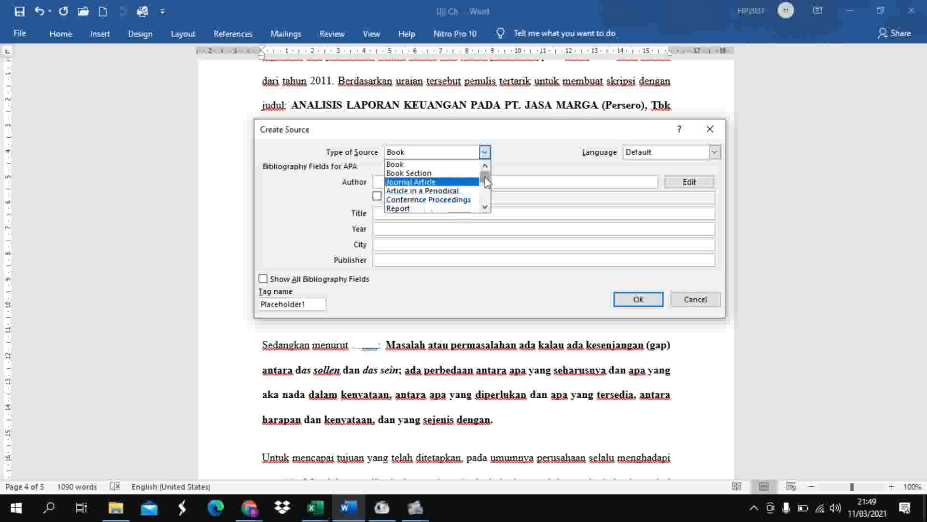
mouse_move(485, 181)
left_mouse_down()
mouse_move(484, 211)
mouse_move(486, 170)
left_mouse_up()
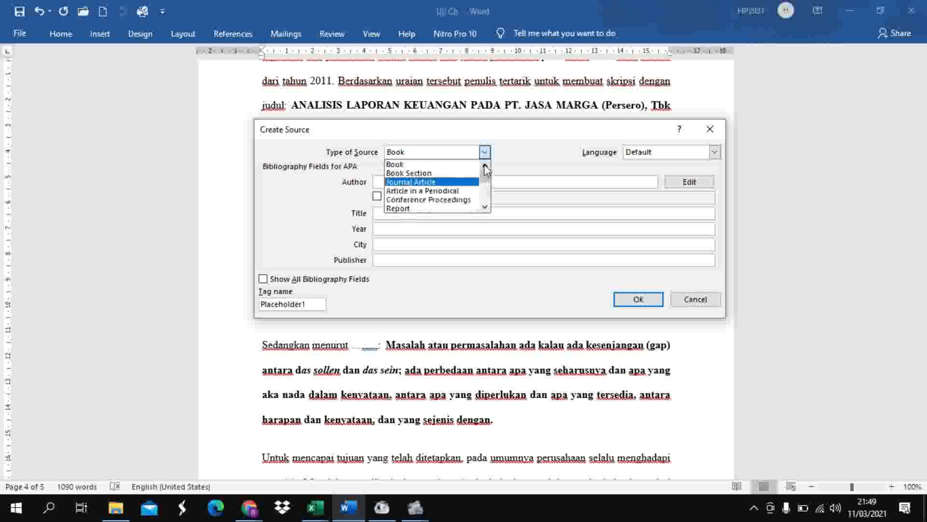
left_click(408, 165)
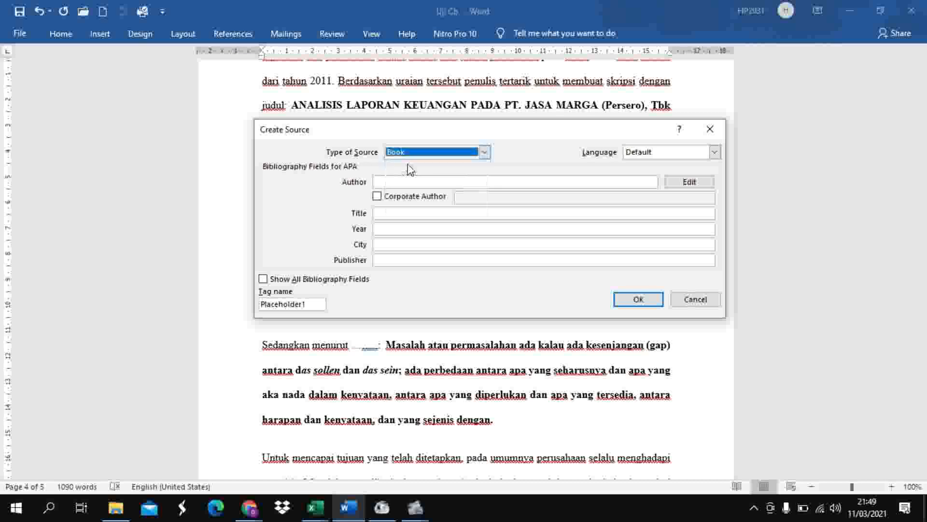
Fill in the source's author name, title "Metode Penelitian", year 2005, city Bogor and publisher Ghalia Indonesia.
left_click(385, 182)
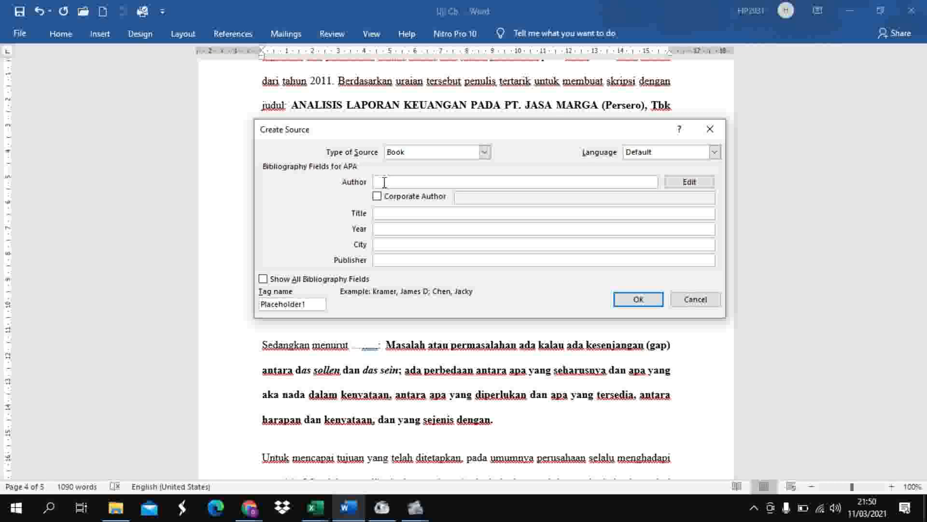
type("Nazir, Moh.,")
left_click(381, 214)
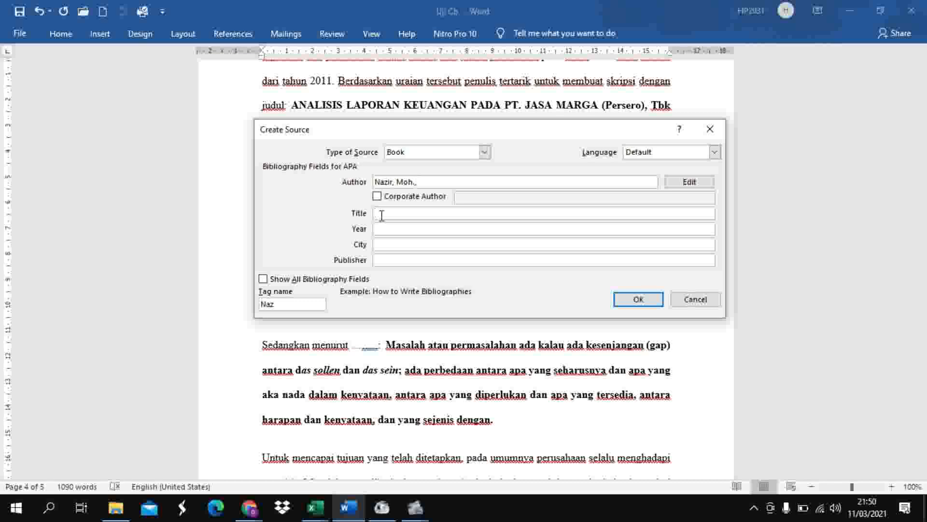
type("Metode Penelitian")
left_click(382, 229)
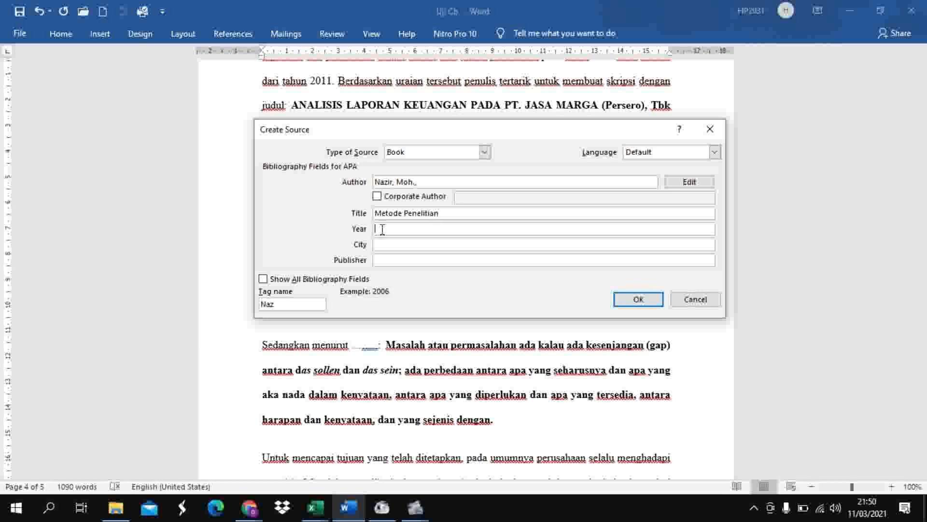
type("2005")
left_click(389, 245)
type("Bogor")
left_click(387, 260)
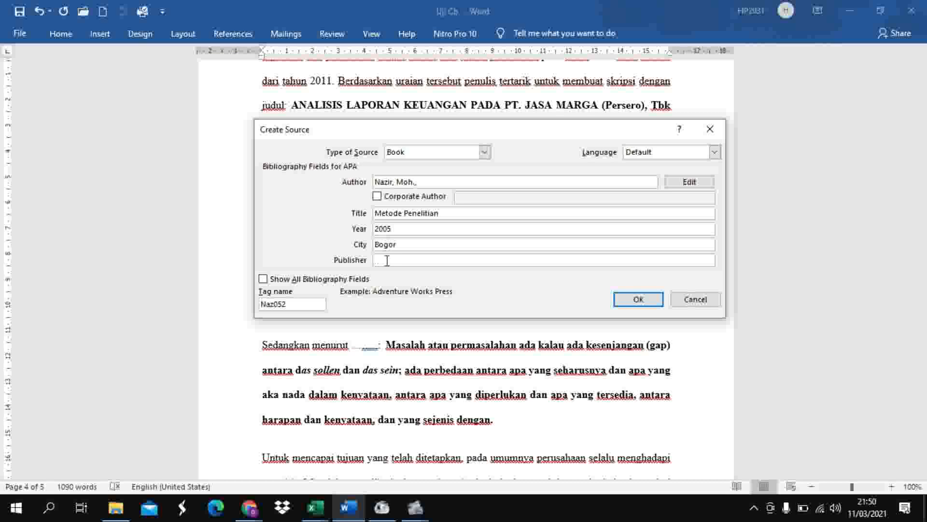
type("Ghalia Indonesia")
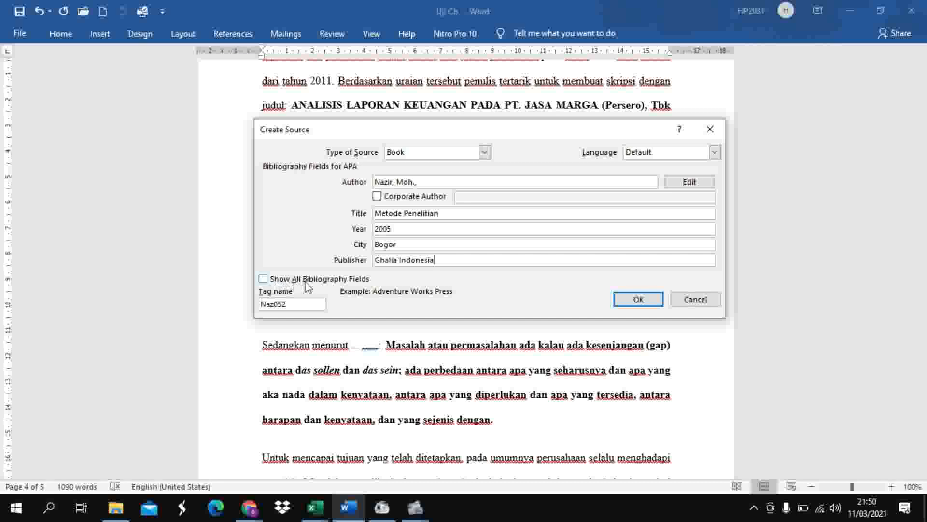
Show all bibliography fields for the source and set the number of volumes to 6.
left_click(263, 279)
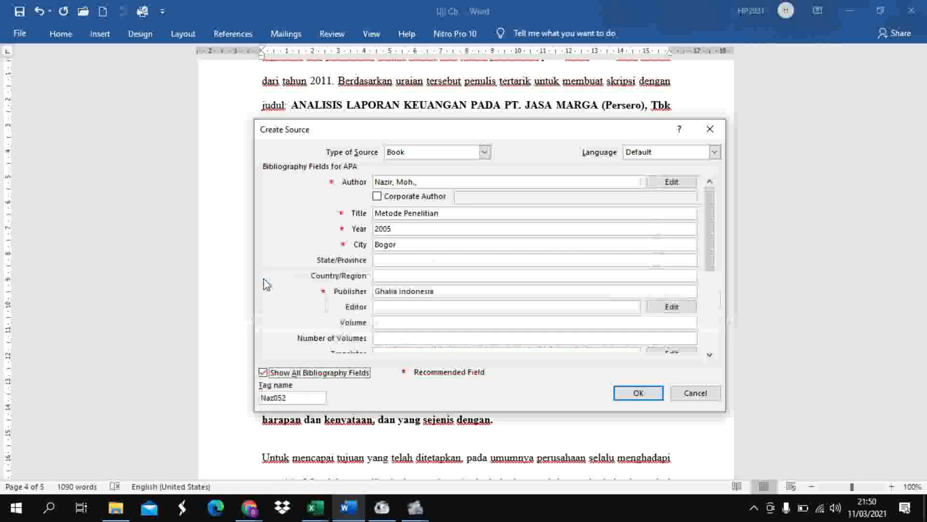
left_click_drag(711, 232, 713, 255)
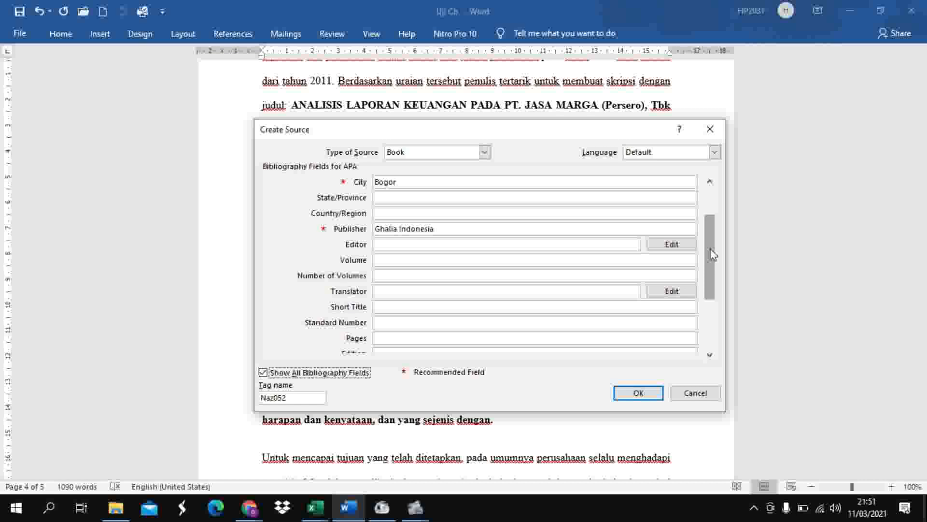
left_click_drag(711, 248, 704, 223)
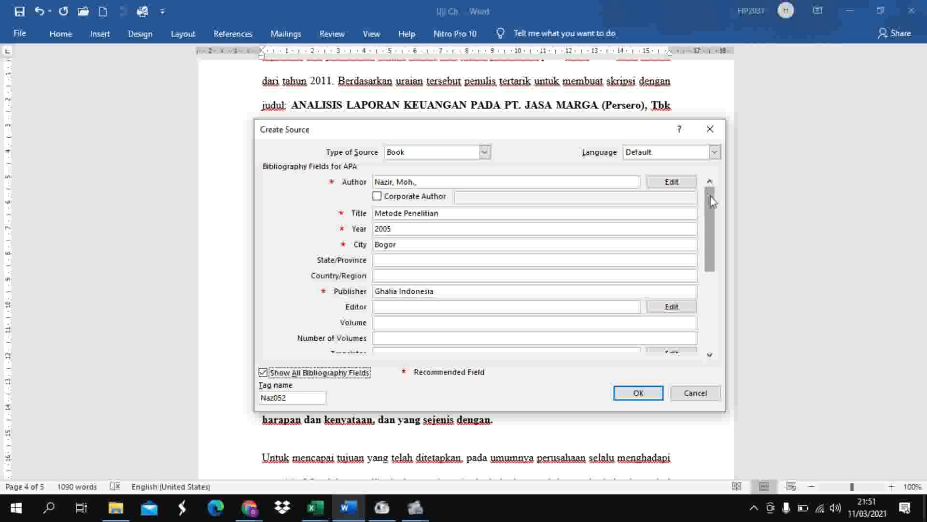
left_click_drag(711, 197, 709, 227)
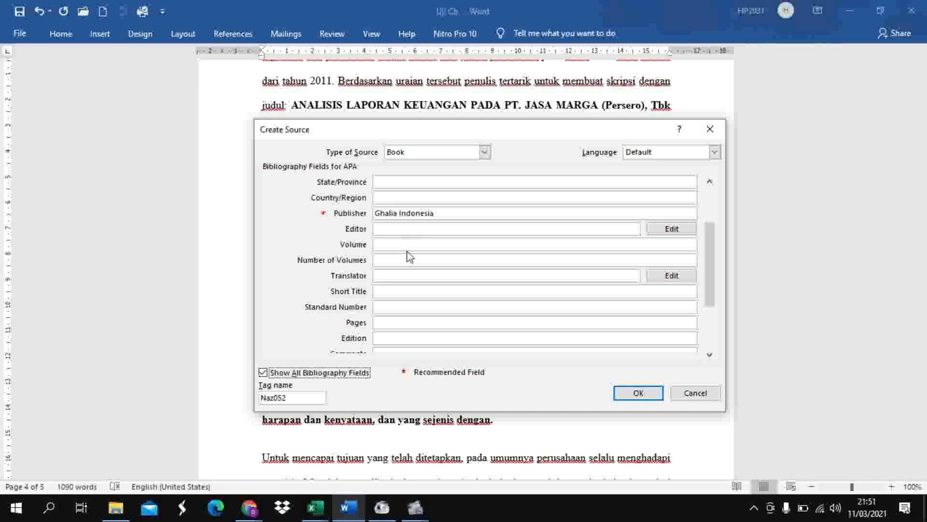
left_click(387, 259)
type("6")
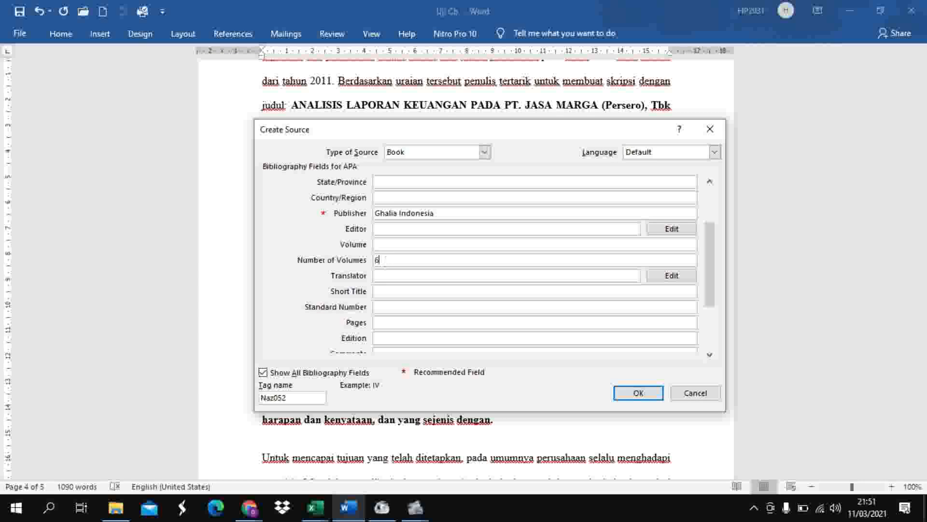
Set the source's pages to 111 and save it to insert the citation.
left_click(387, 323)
type("111")
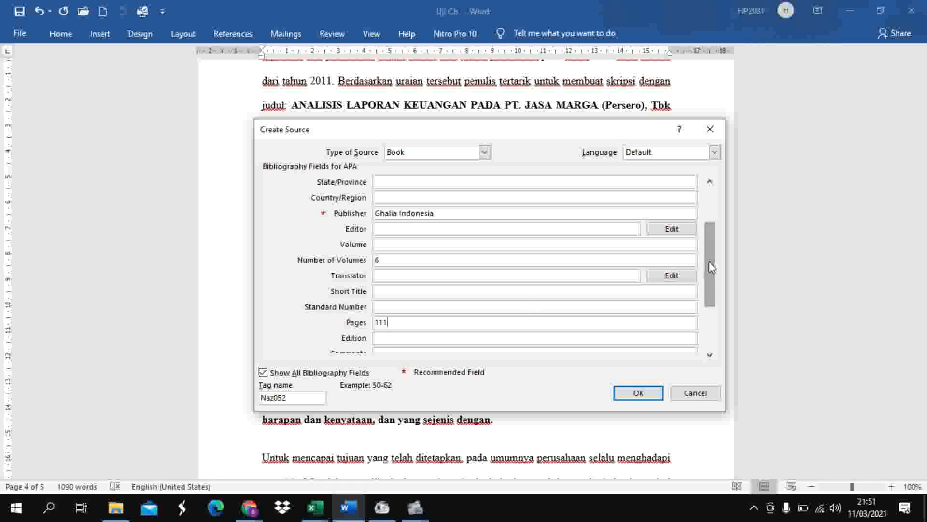
left_click_drag(711, 267, 710, 314)
left_click(396, 305)
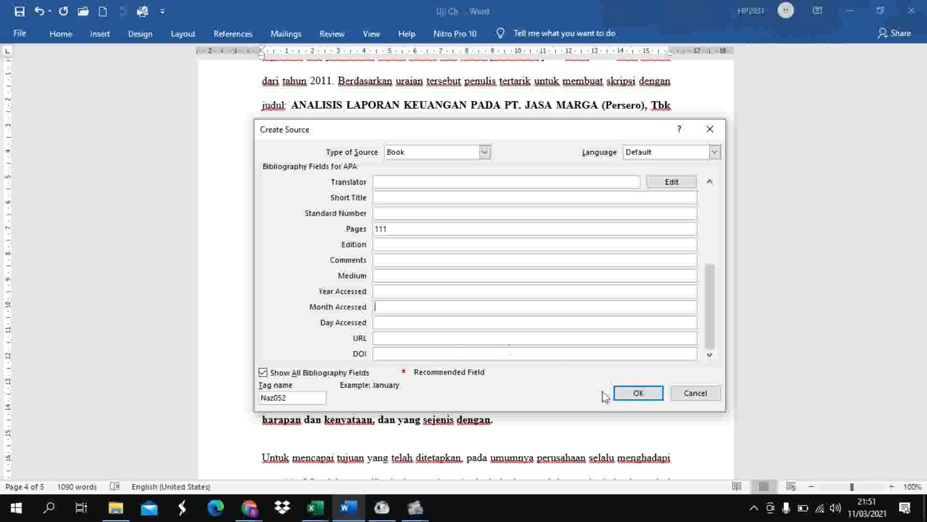
left_click(638, 393)
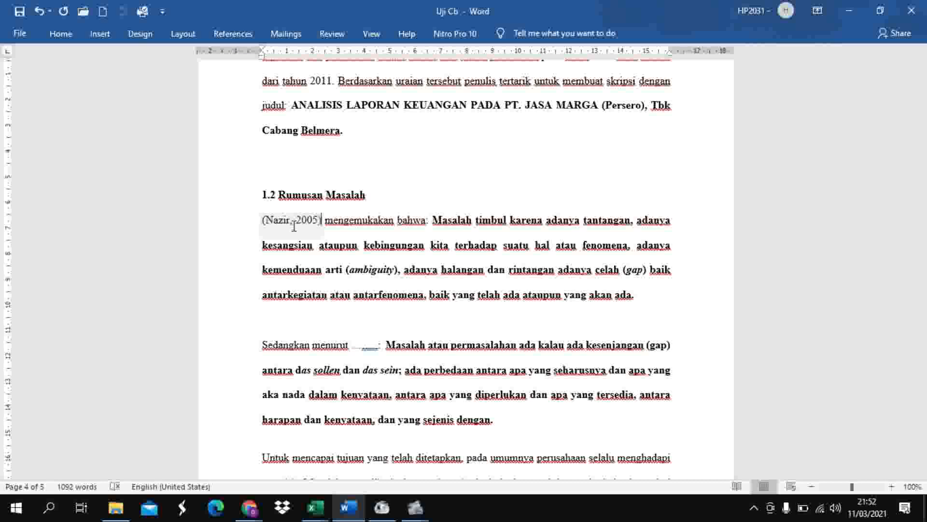
Remove the blank placeholder after "Sedangkan menurut" and start a new citation source of type Book there.
left_click(379, 347)
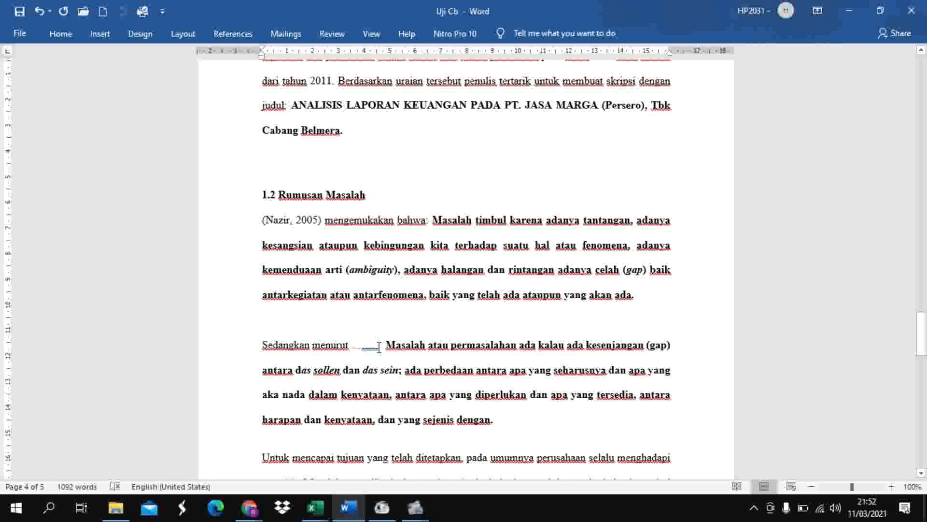
key("ctrl+BackSpace")
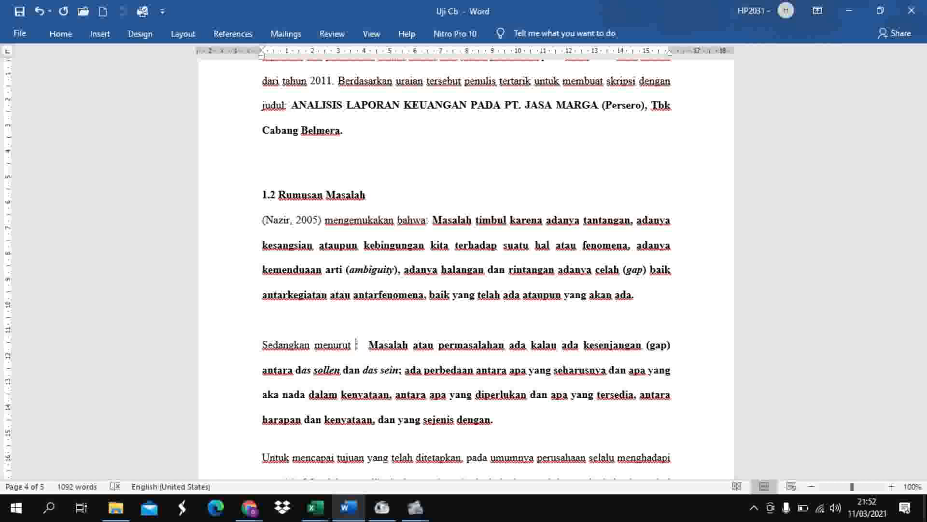
left_click(233, 33)
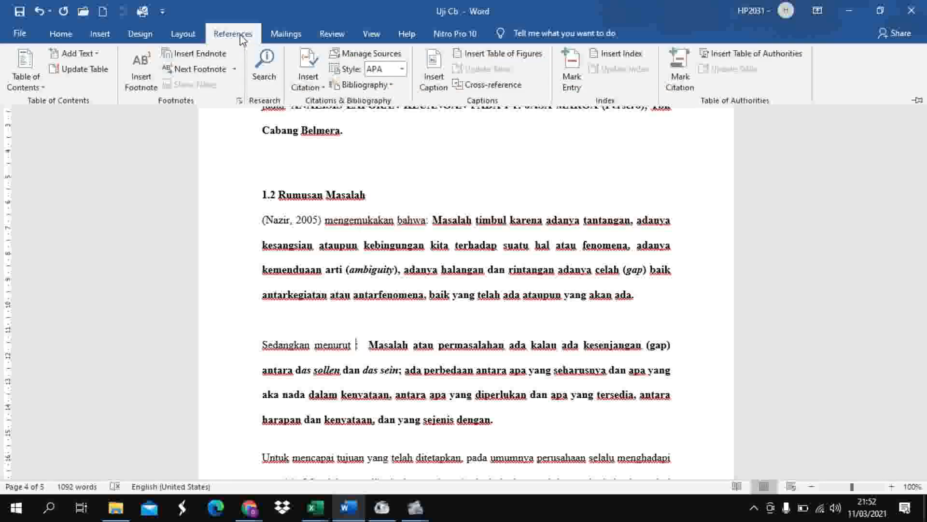
left_click(322, 87)
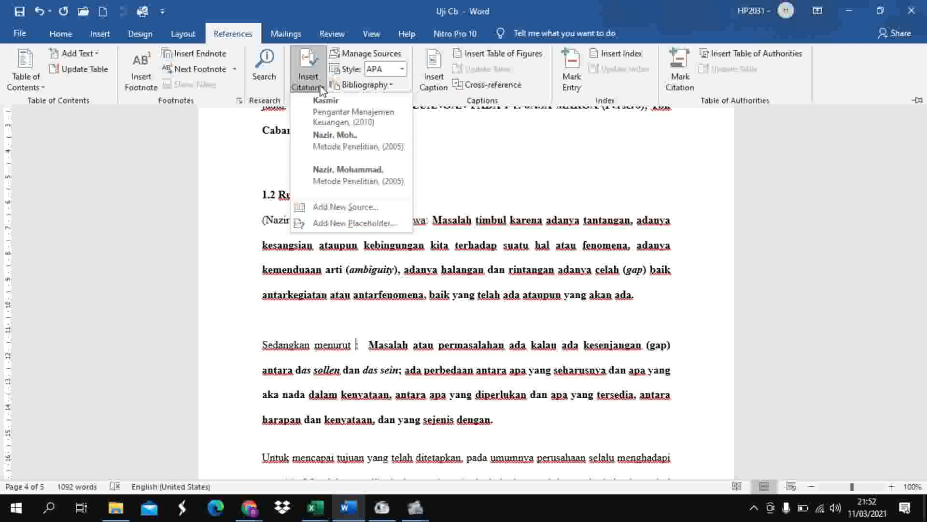
left_click(346, 207)
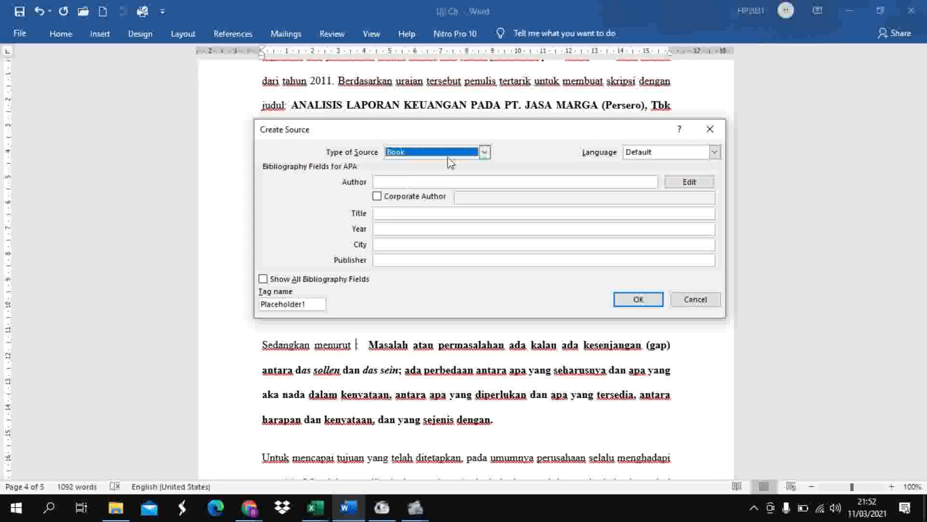
left_click(485, 153)
left_click(411, 164)
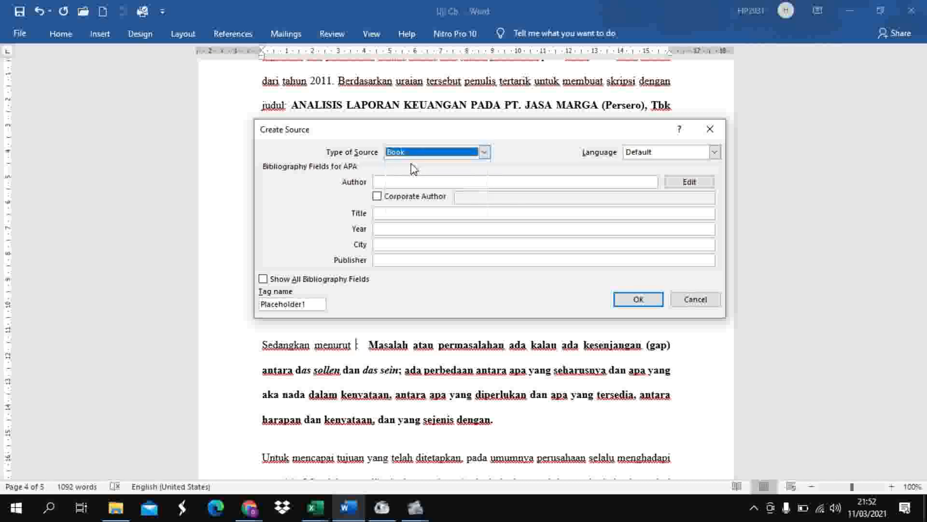
Fill in the source's author name, title "Metodologi Penelitian", year 2010, city Jakarta and publisher Rajawali Pers.
left_click(396, 183)
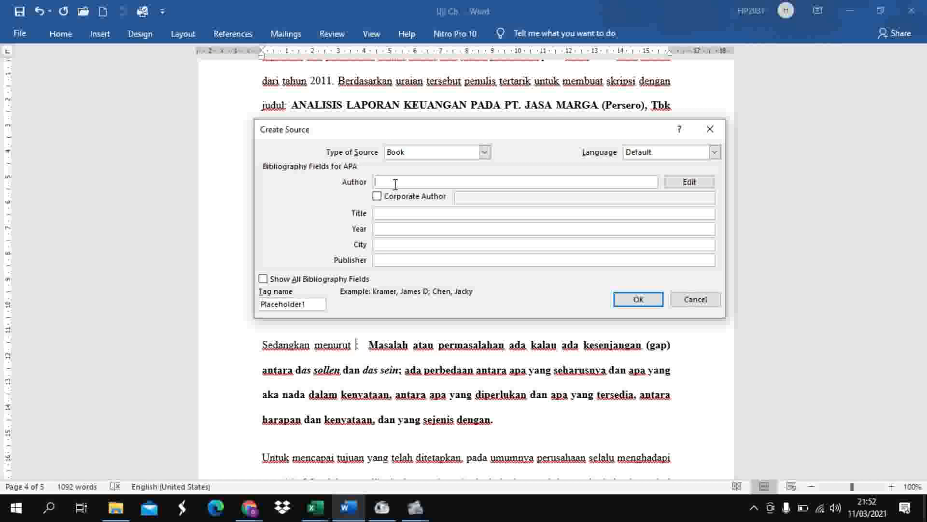
type("Suryabrata, Sumadu")
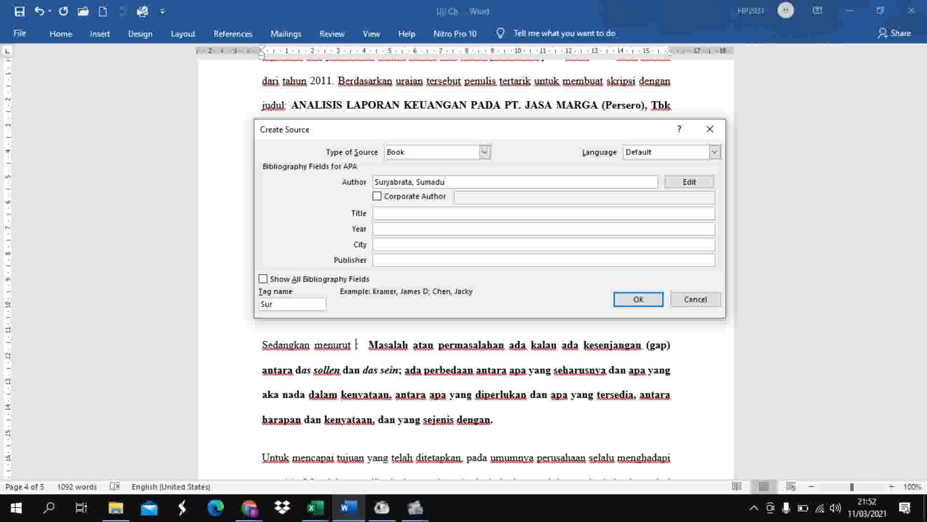
left_click(381, 215)
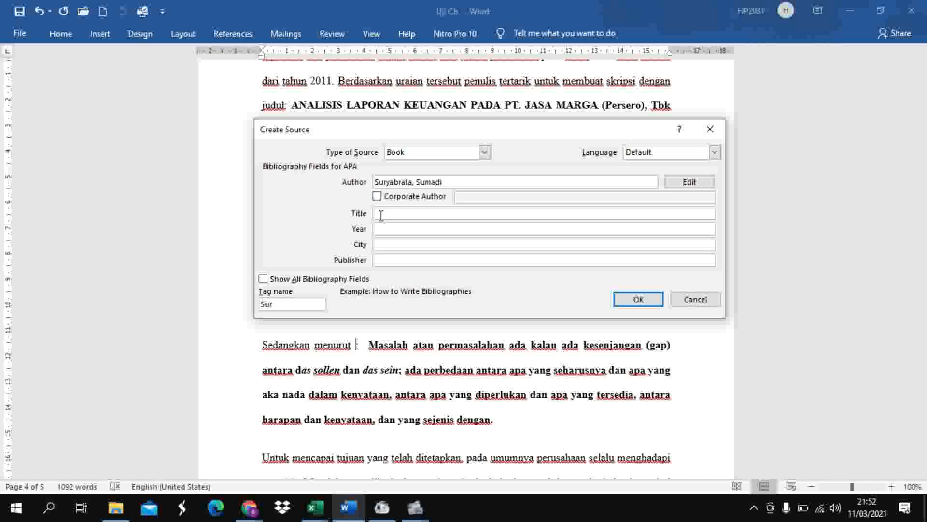
type("Metodologi Penelitian")
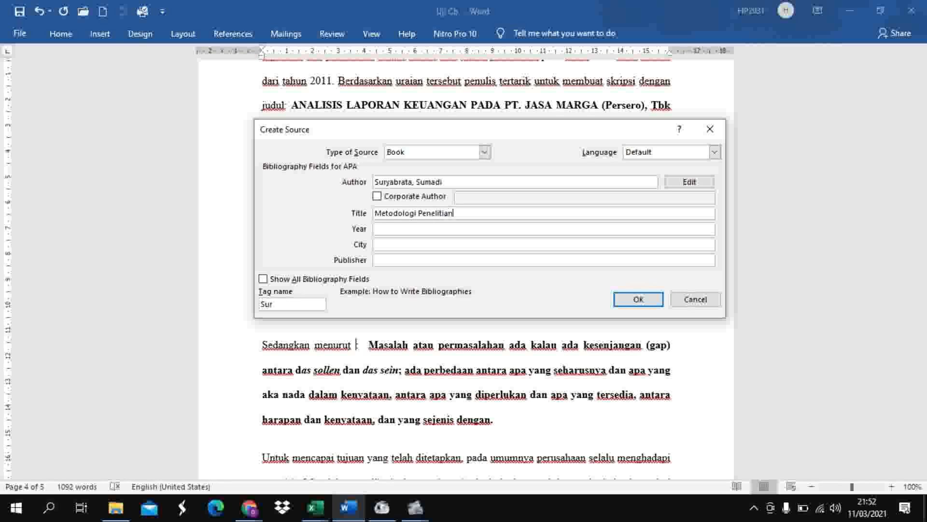
left_click(376, 229)
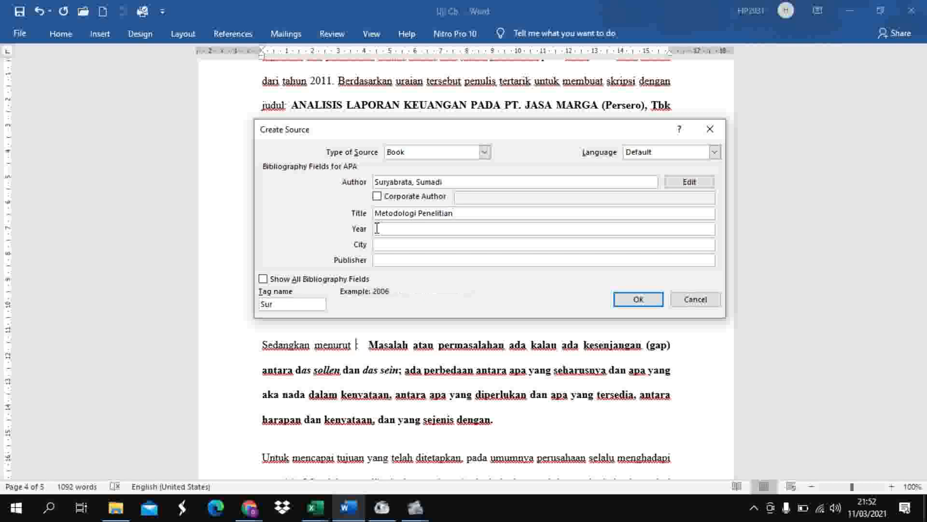
type("2010")
left_click(383, 247)
type("Jaka")
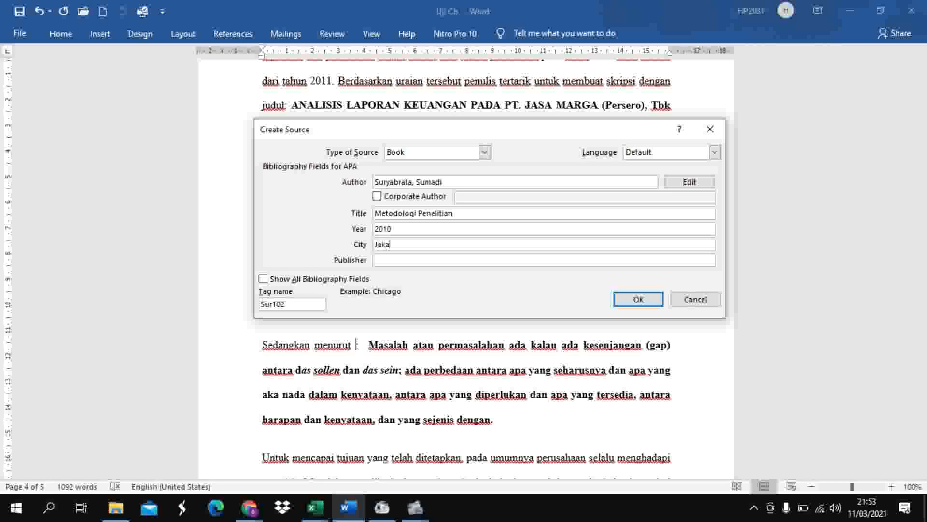
type("rta")
left_click(380, 260)
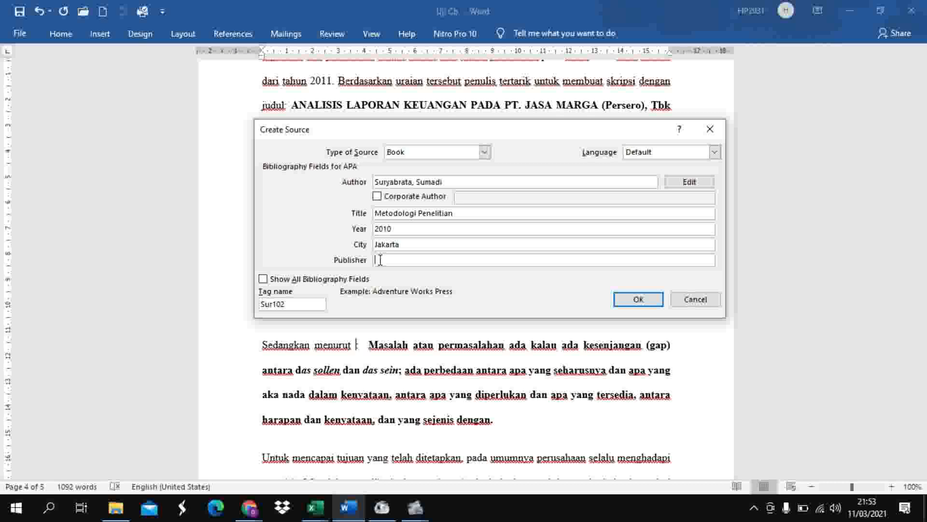
type("Rajawali Pers")
Show all bibliography fields for the "Metodologi Penelitian" source and set its number of volumes to 21.
left_click(263, 279)
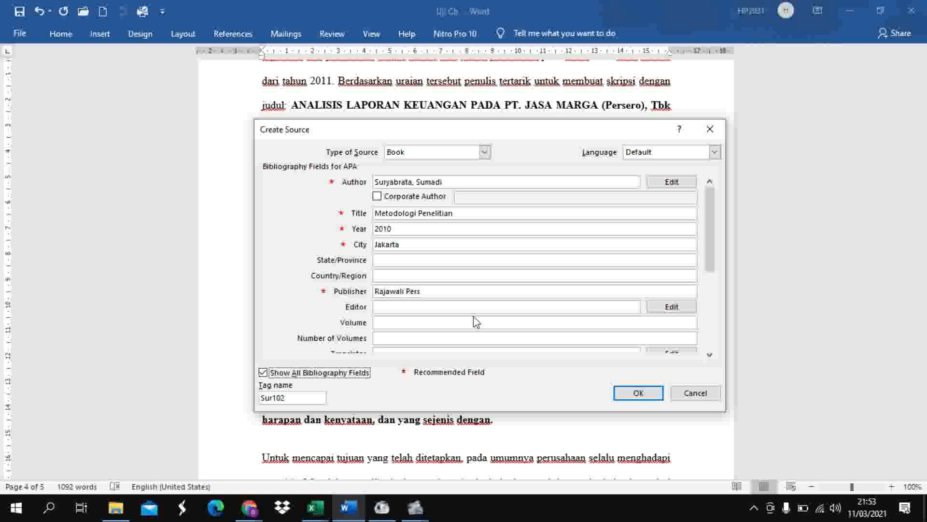
left_click(382, 337)
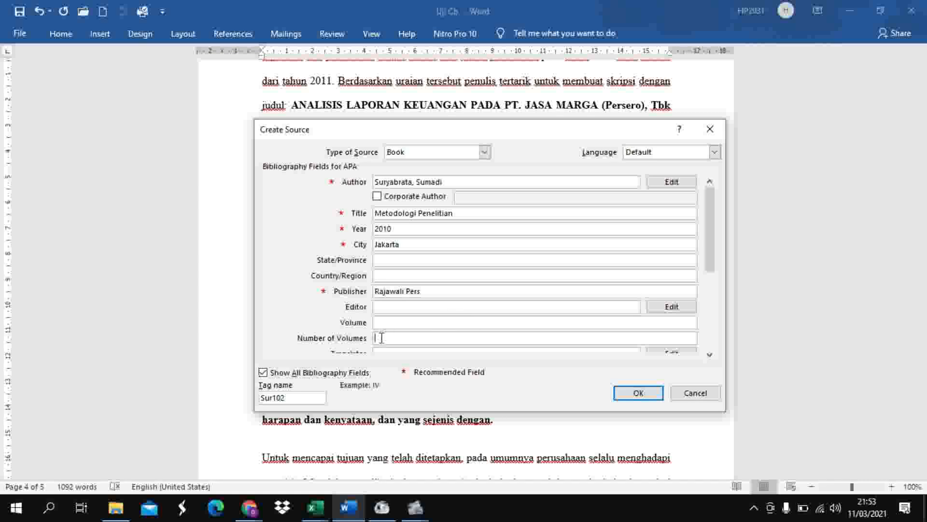
type("21")
Set the source's edition to 1 and pages to 1, and save it to insert the citation after "Sedangkan menurut".
left_click_drag(711, 233, 717, 304)
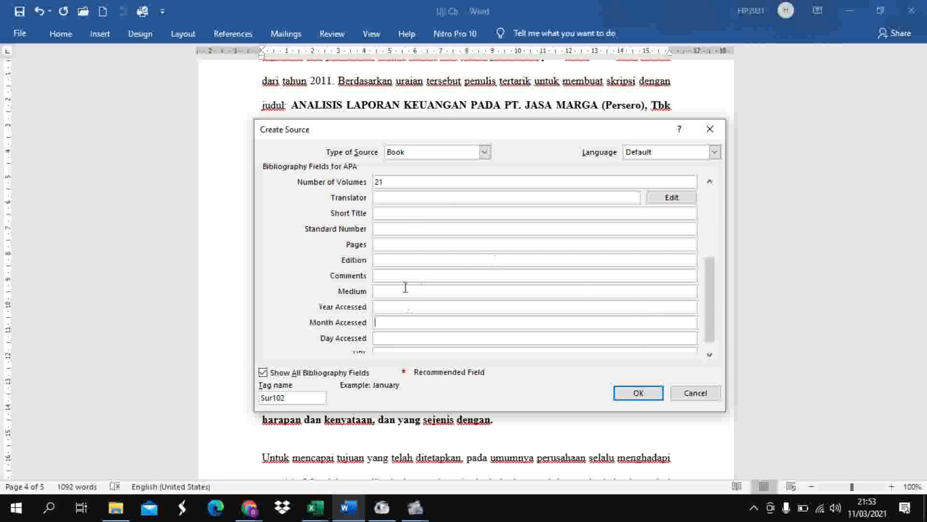
left_click(381, 261)
type("1")
left_click(381, 245)
type("1")
left_click(640, 394)
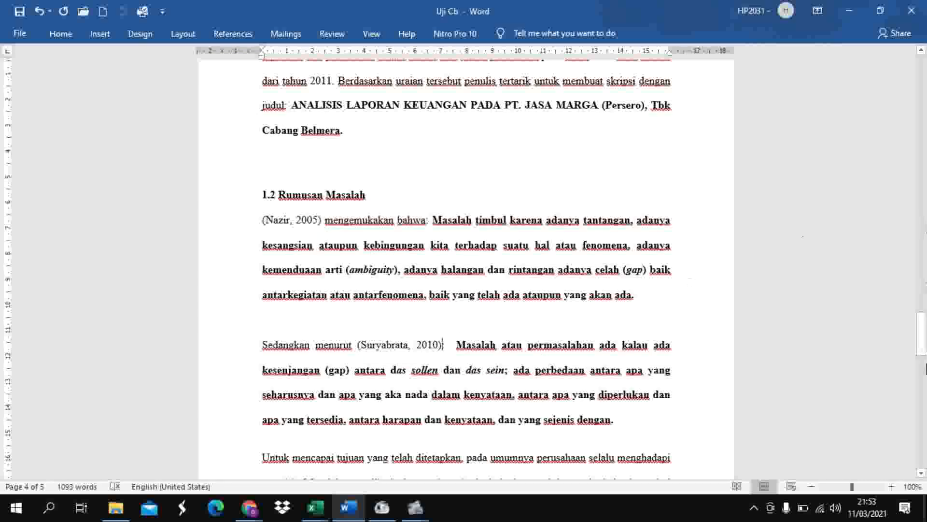
Remove the dotted placeholder after "Metode biaya yang dibebankan ke pesanan menurut" on page 5.
left_click_drag(925, 339, 925, 393)
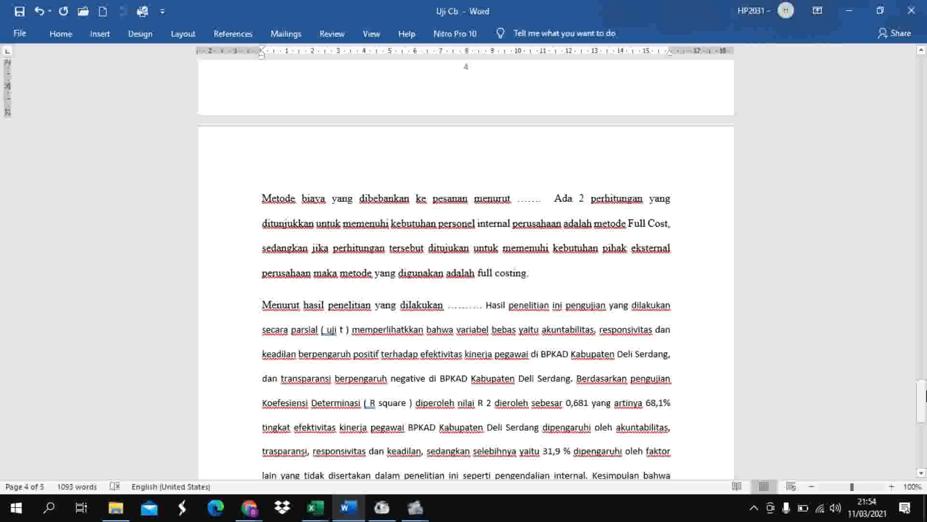
left_click(548, 198)
key("BackSpace")
key("BackSpace")
key("BackSpace")
key("BackSpace")
key("BackSpace")
key("BackSpace")
key("BackSpace")
key("BackSpace")
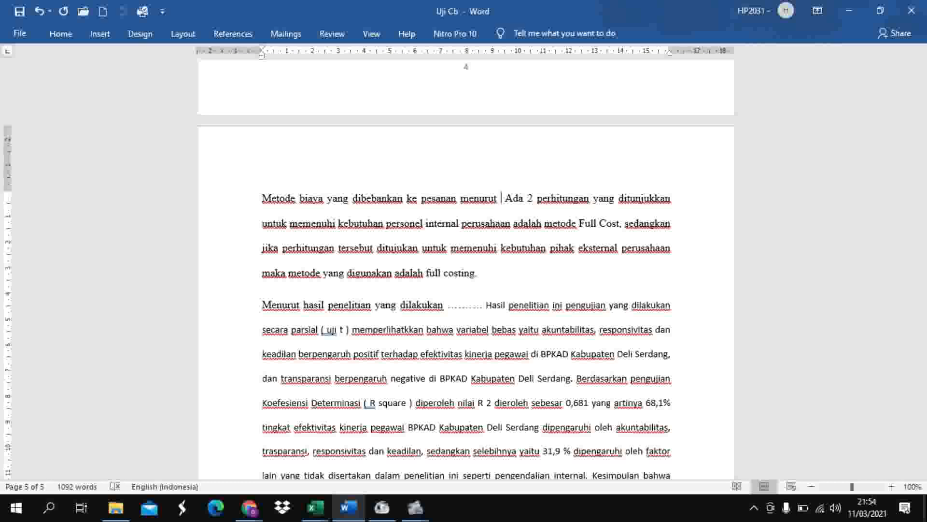
Start a new citation source of type Book there and enter the author's name.
left_click(236, 34)
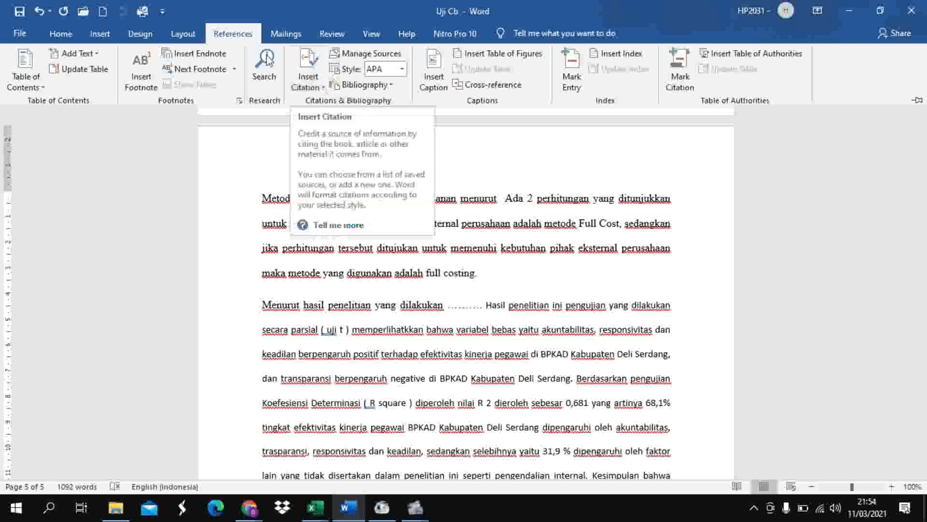
left_click(318, 87)
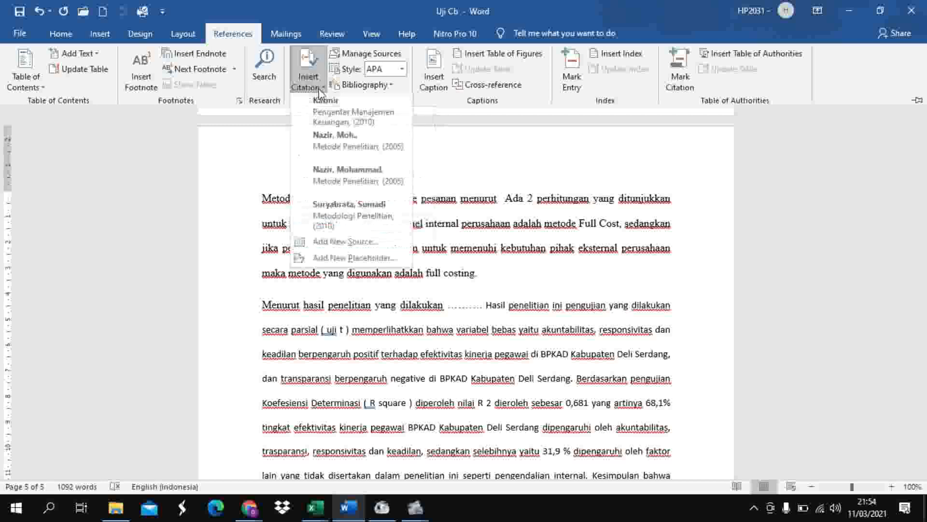
left_click(344, 242)
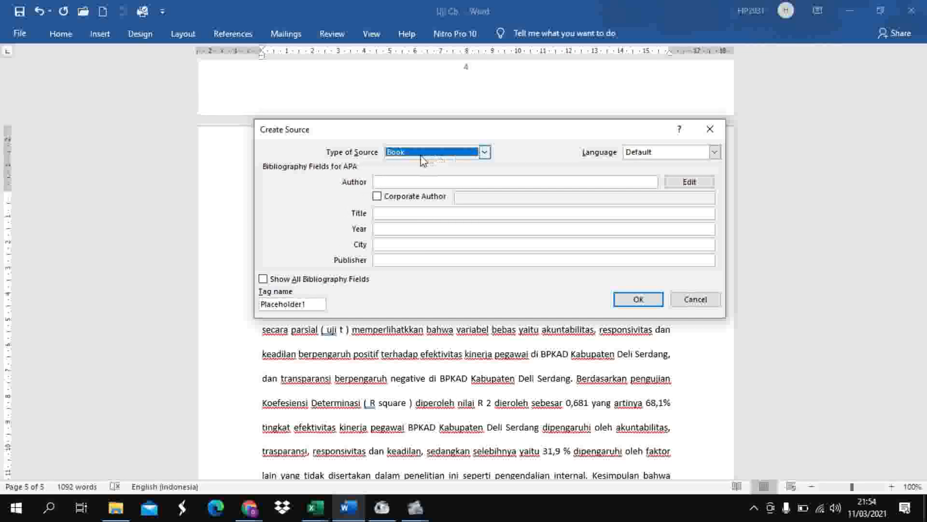
left_click(389, 182)
type("Doloksaribu, Atr")
key("BackSpace")
type("din,")
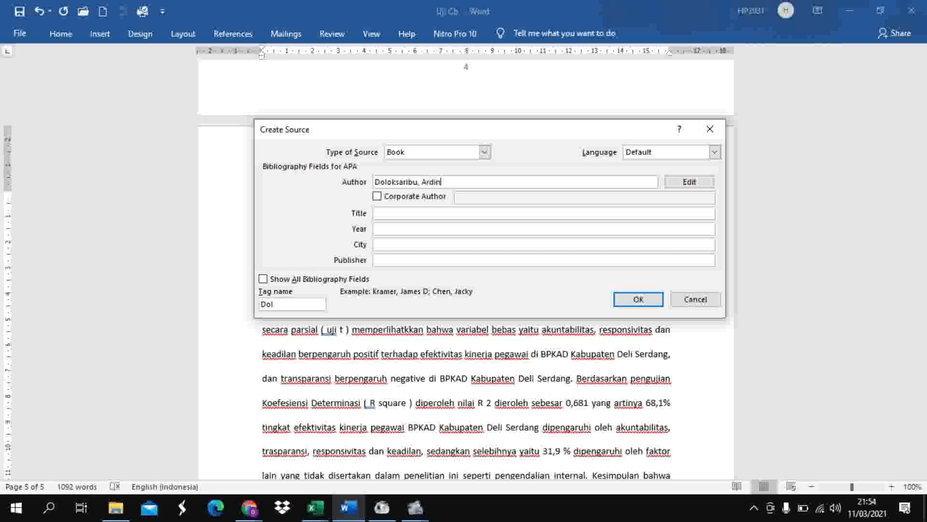
Fill in the title "Akuntansi Manajemen Lanjutan (Advanced Management Accounting)", year 2020, city Medan and publisher LPPM UHN PRESS.
left_click(379, 214)
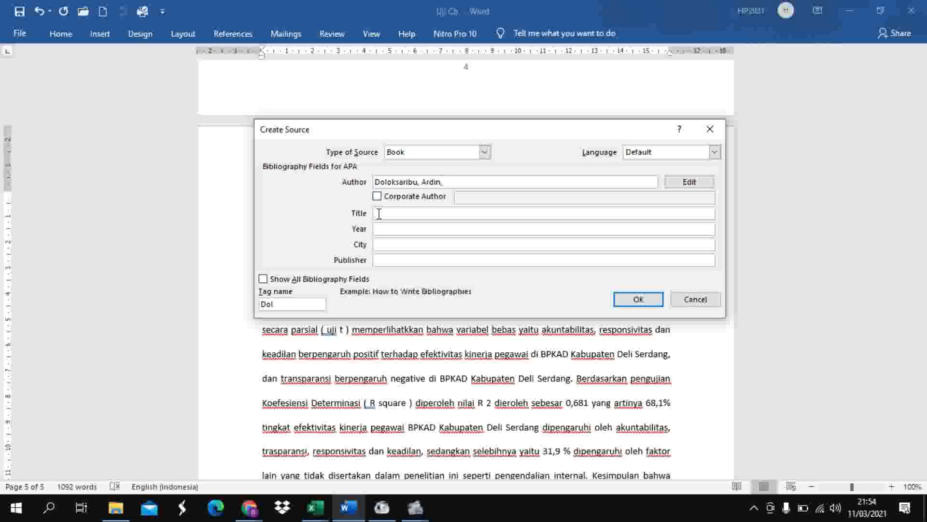
type("Akuntansi Manajemen Lanjutan ")
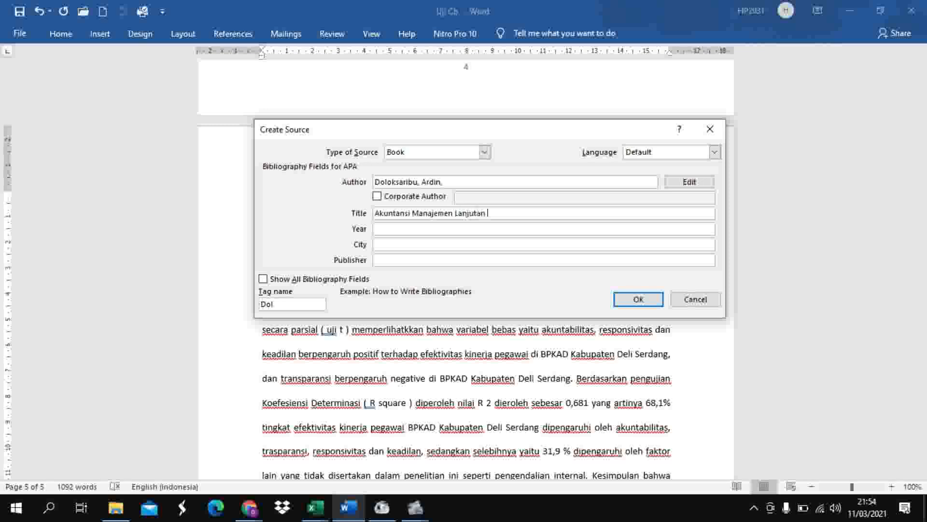
type("(Advanced Management Accouting")
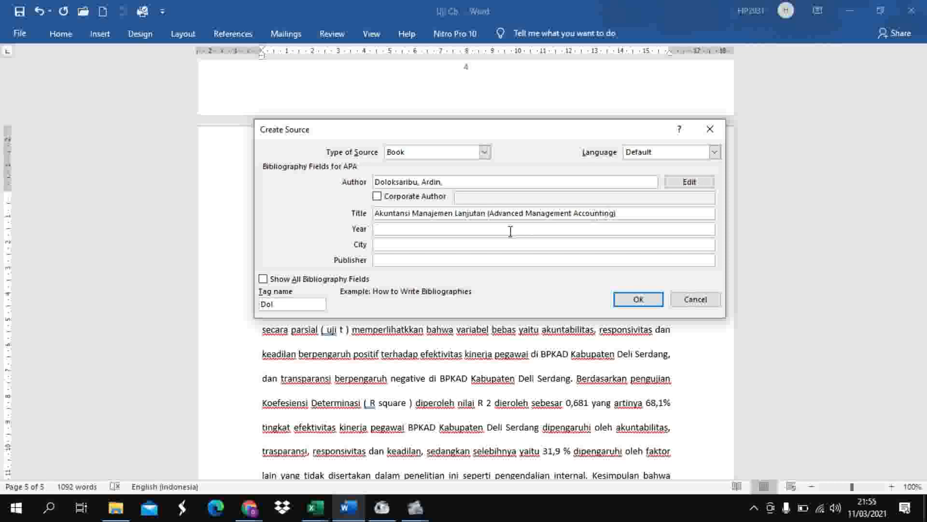
left_click(416, 230)
type("2020")
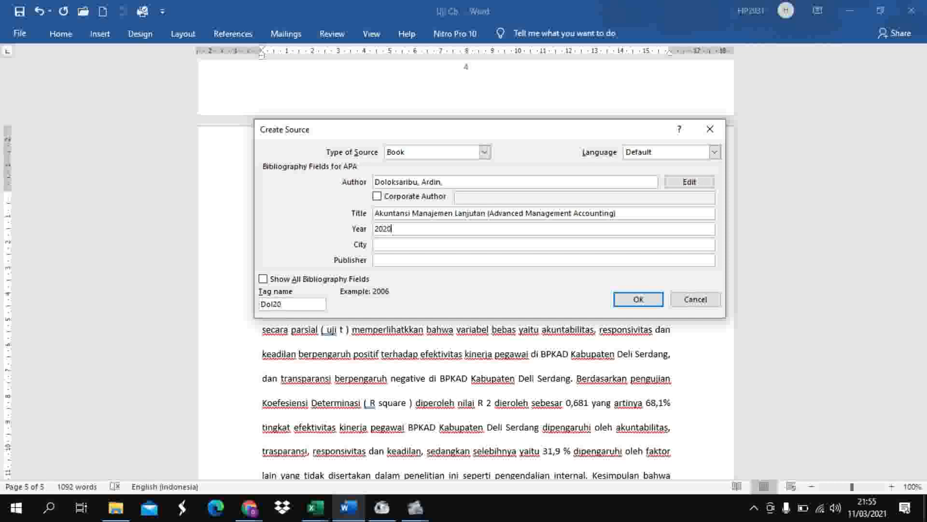
left_click(397, 245)
type("Medan")
left_click(380, 264)
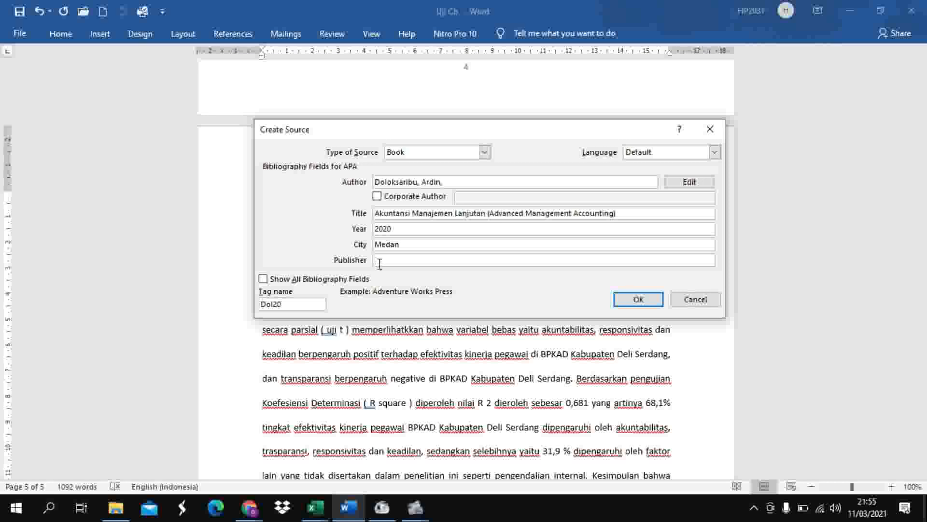
type("LPPM UHN PRESS")
Show all bibliography fields, set the edition to 4 and pages to 52-53, and save the source to insert the citation.
left_click(263, 279)
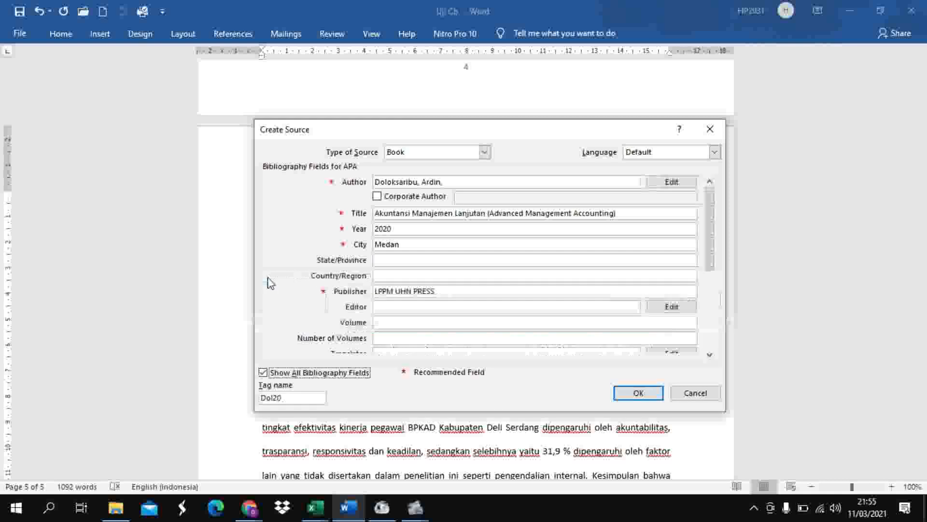
left_click_drag(711, 265, 714, 326)
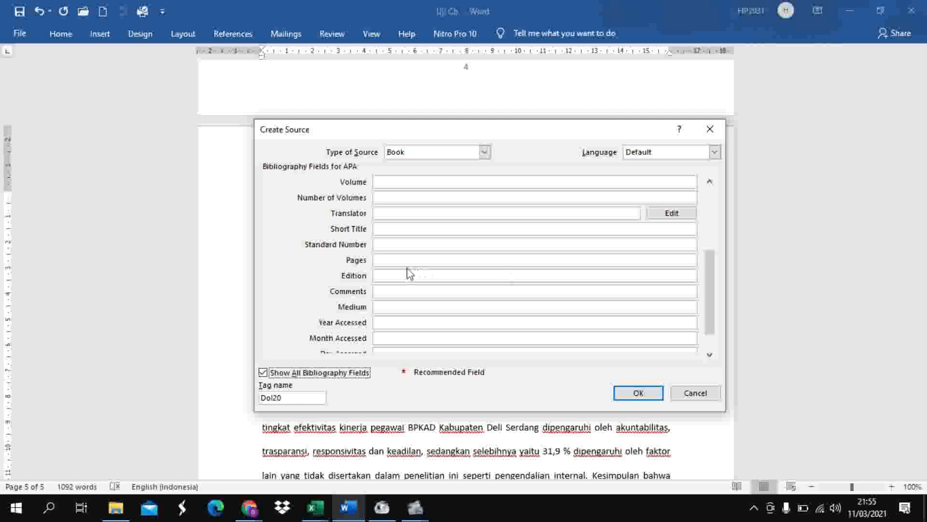
left_click(381, 275)
type("4")
left_click(382, 262)
type("52")
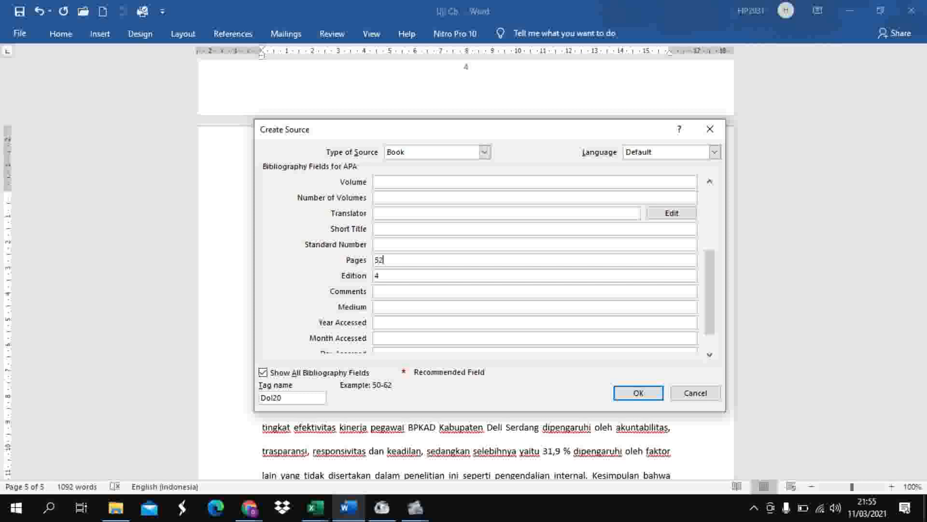
type("-53")
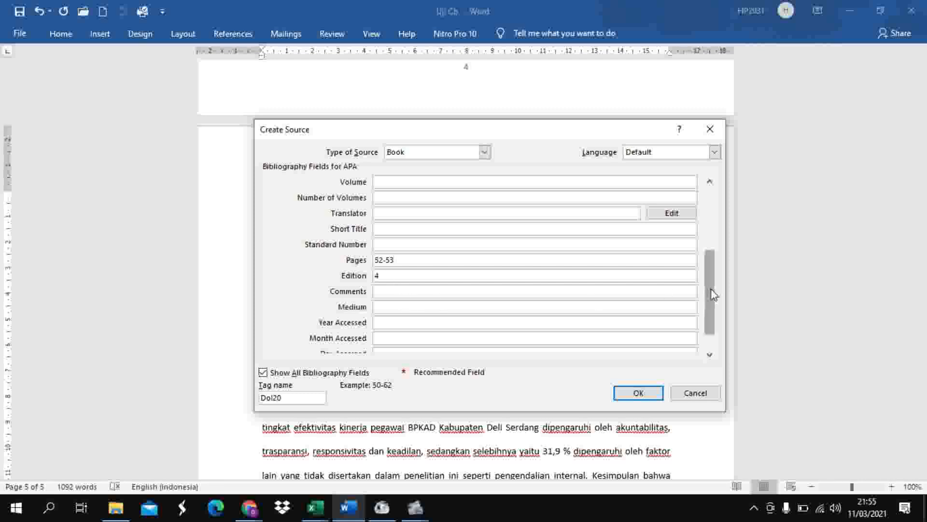
left_click_drag(714, 294, 714, 308)
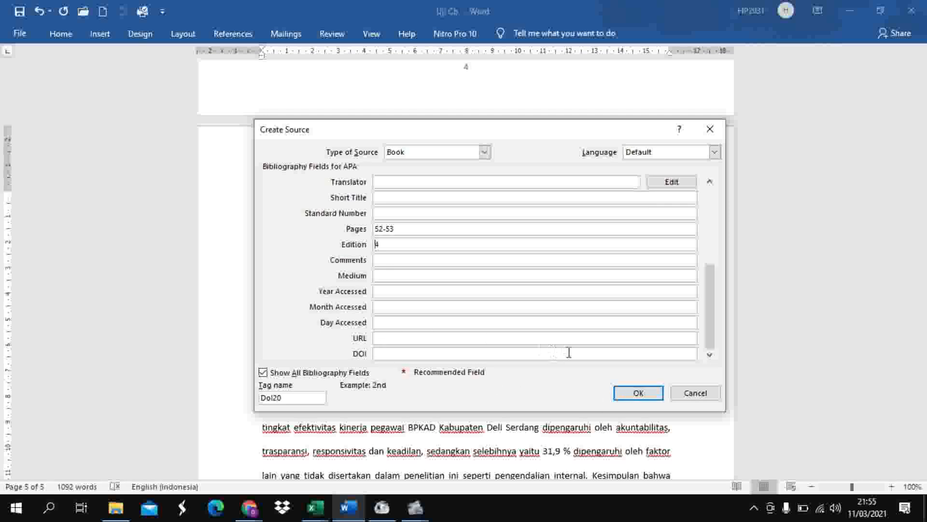
left_click(627, 393)
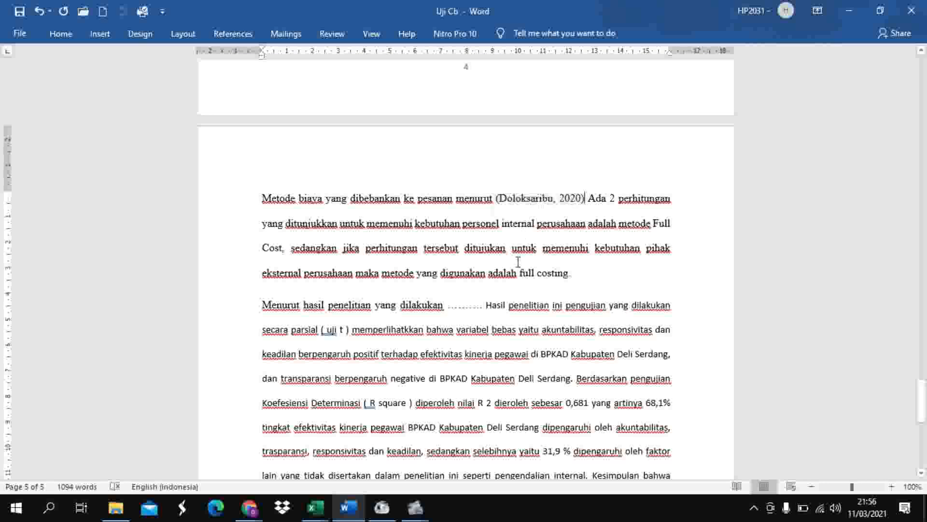
Remove the dotted placeholder after "Menurut hasil penelitian yang dilakukan" and start a new citation source of type Journal Article there.
left_click(482, 304)
key("BackSpace")
key("BackSpace")
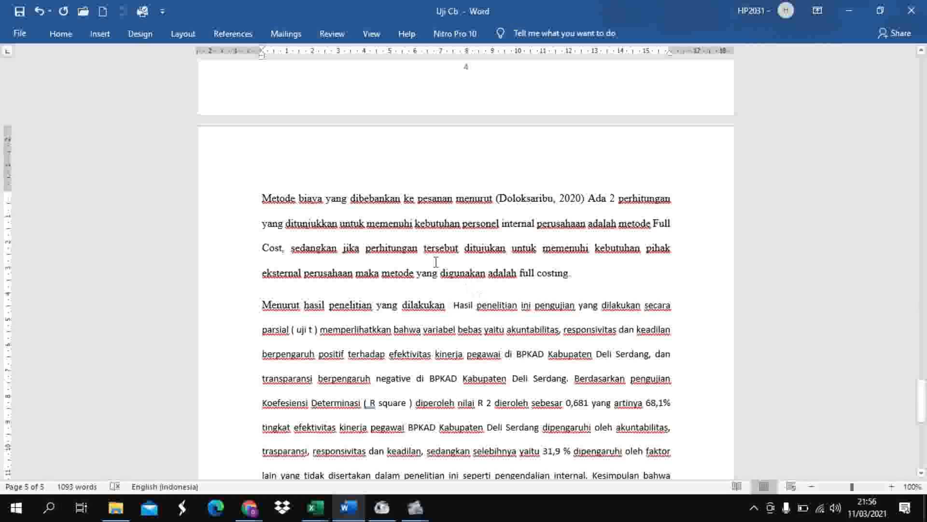
left_click(233, 35)
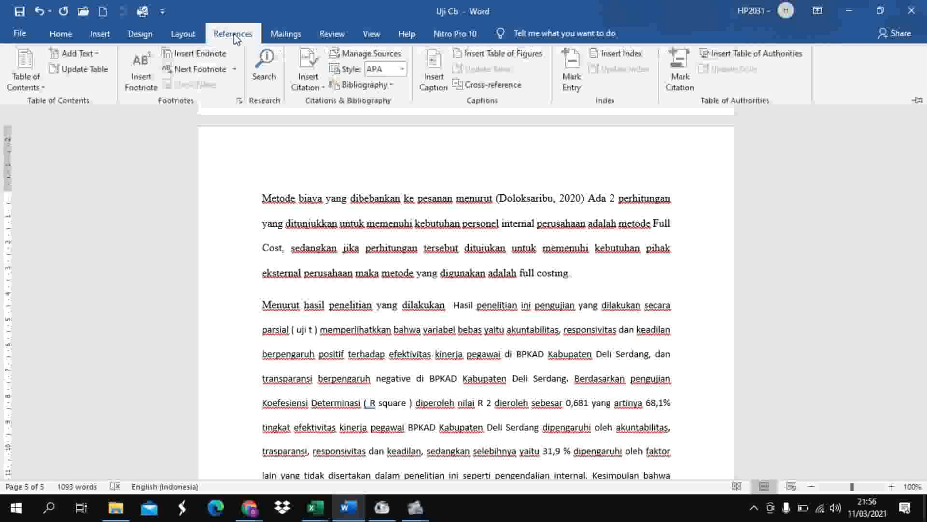
left_click(321, 88)
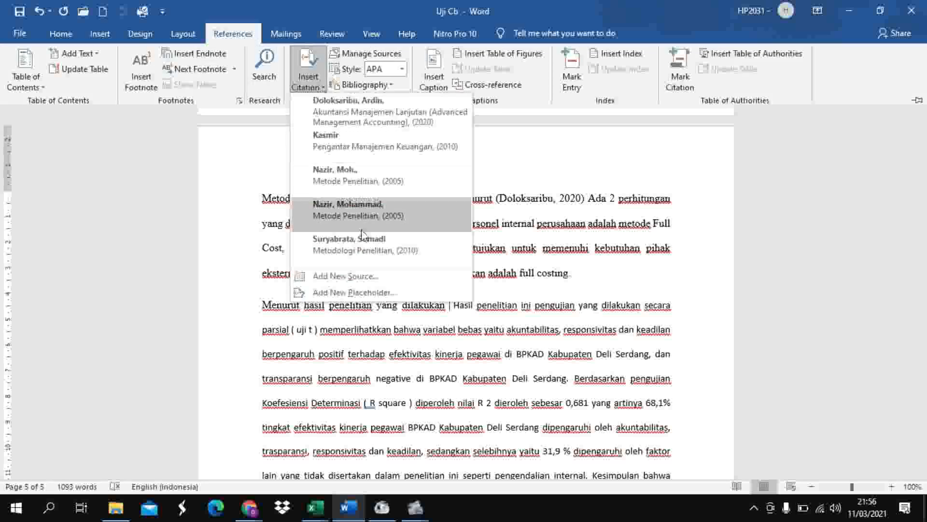
left_click(368, 279)
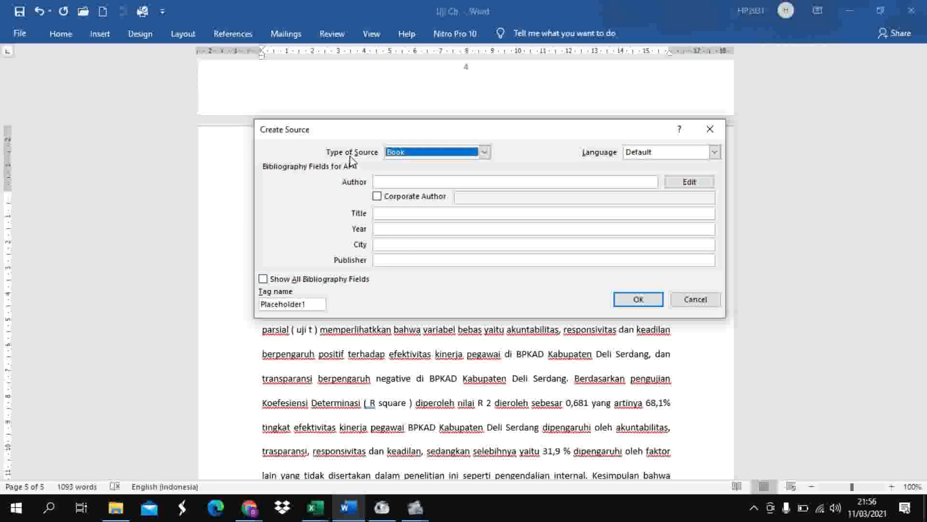
left_click(485, 152)
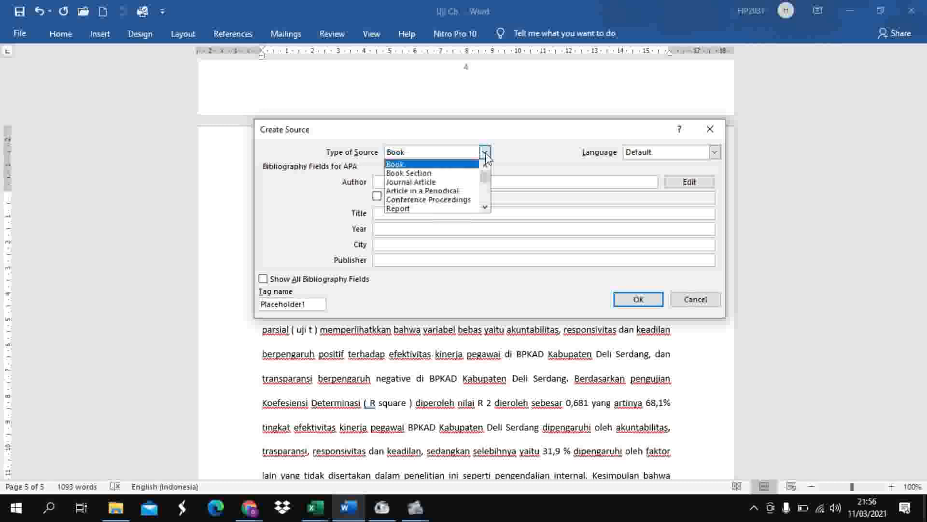
left_click(429, 183)
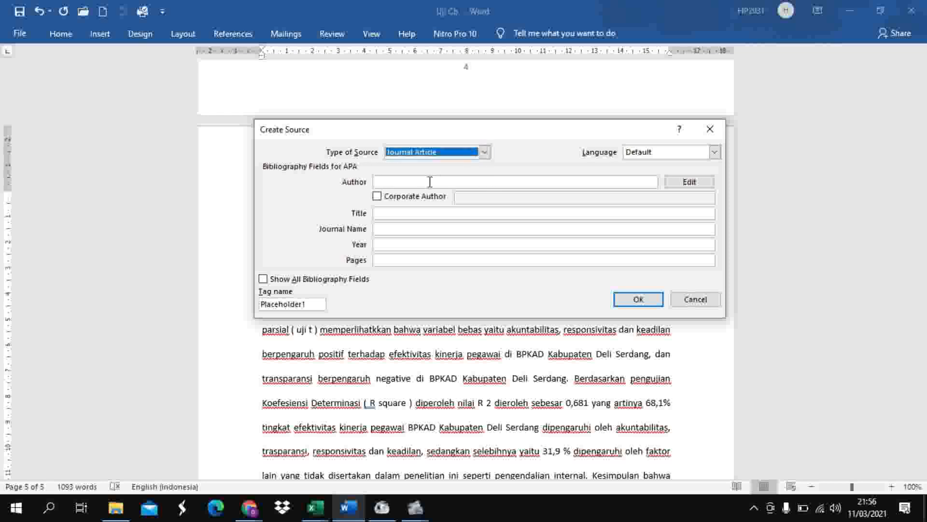
Enter the article's author name and the title "PENGARUH PENERAPAN PRINSIP-PRINSIP GOOD GOVERMENT GOVERNANCE".
left_click(430, 182)
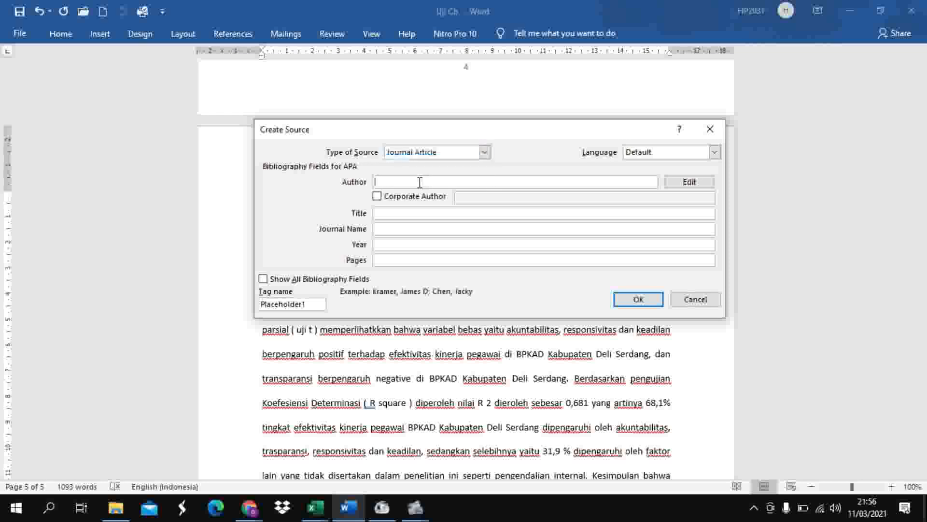
type("Dolok")
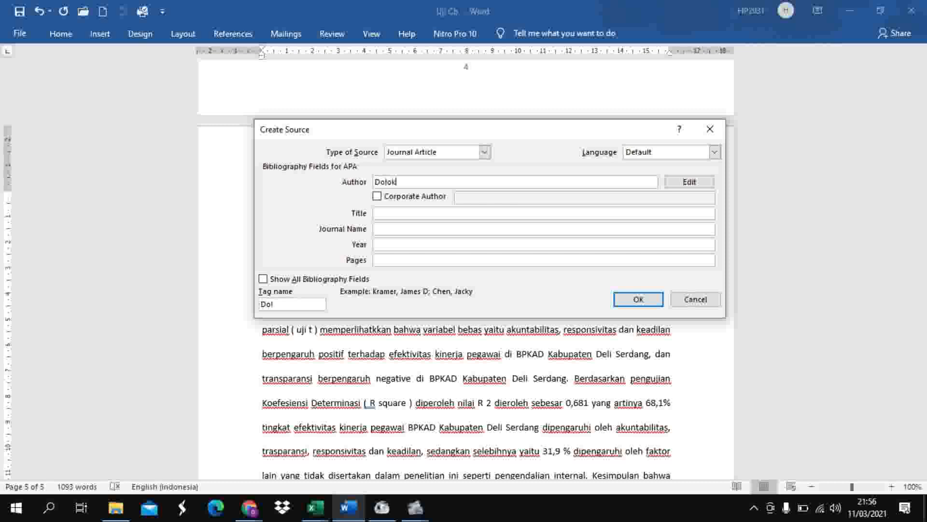
type("saribu, Ardin,")
left_click(385, 213)
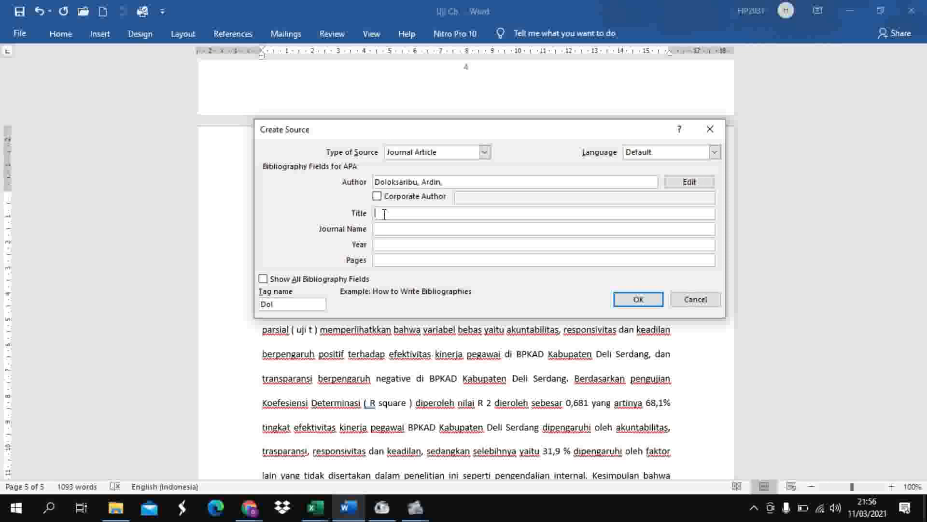
type("PENGARUH PENERAPAN PRINSIP-PRINSIP GOOD GOVERMENT GOVERNANCE")
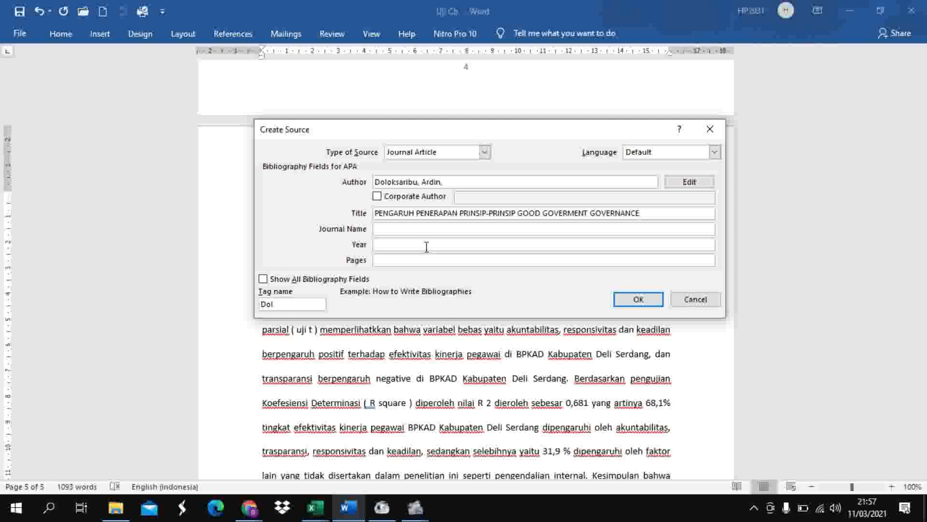
Set the article's journal name to "Media Studi Bisnis", year to 2017 and pages to 91-108.
left_click(400, 232)
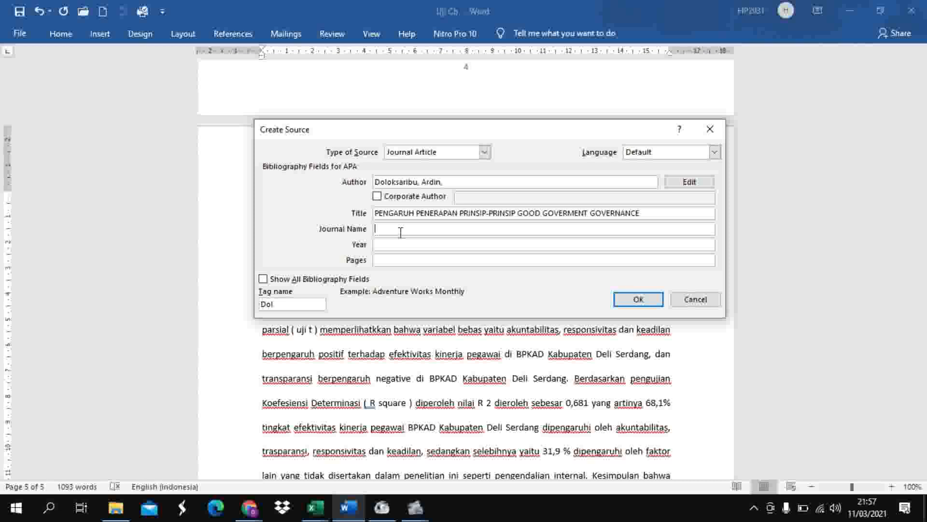
type("Media Studi Bisnis")
left_click(387, 245)
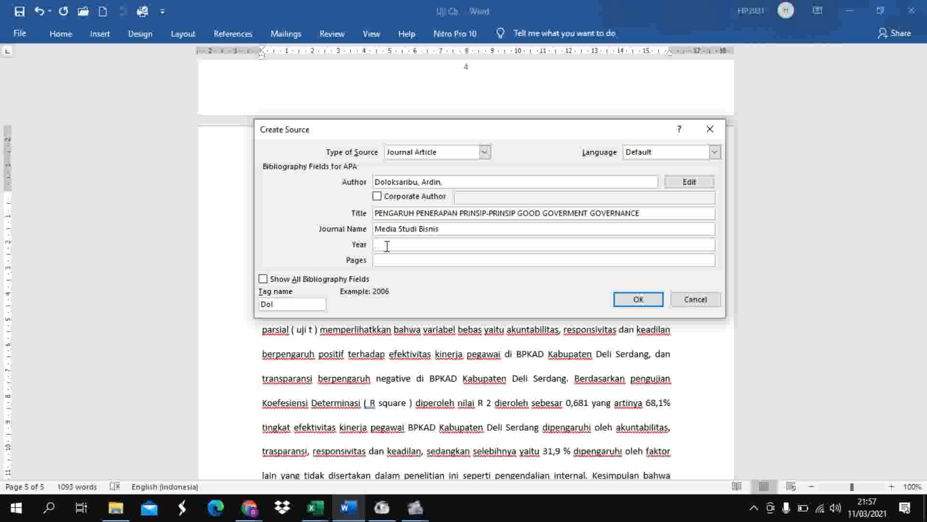
type("2017")
left_click(383, 260)
type("91-108")
Show all bibliography fields for the journal article and set its month to "Januari s/d Juni".
left_click(263, 279)
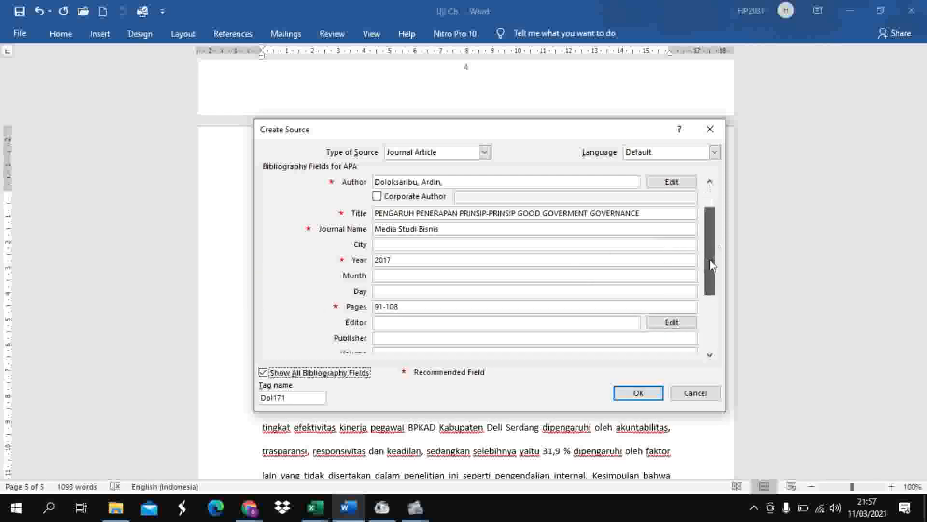
scroll(711, 264, "down", 1)
left_click(386, 231)
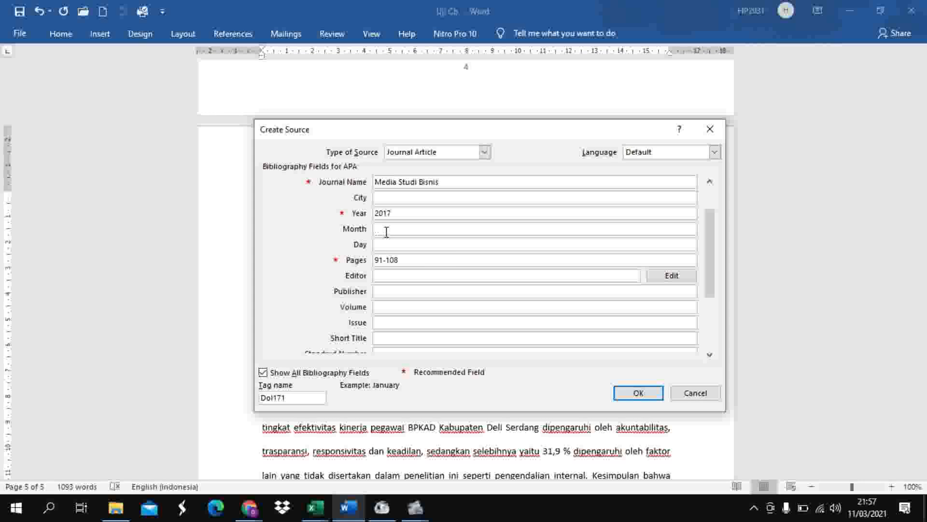
type("Januari s/d Juni")
Set the article's publisher to "Universitas 17 Agustus 1945 Jakarta", volume to 20 and issue to 1.
left_click(379, 276)
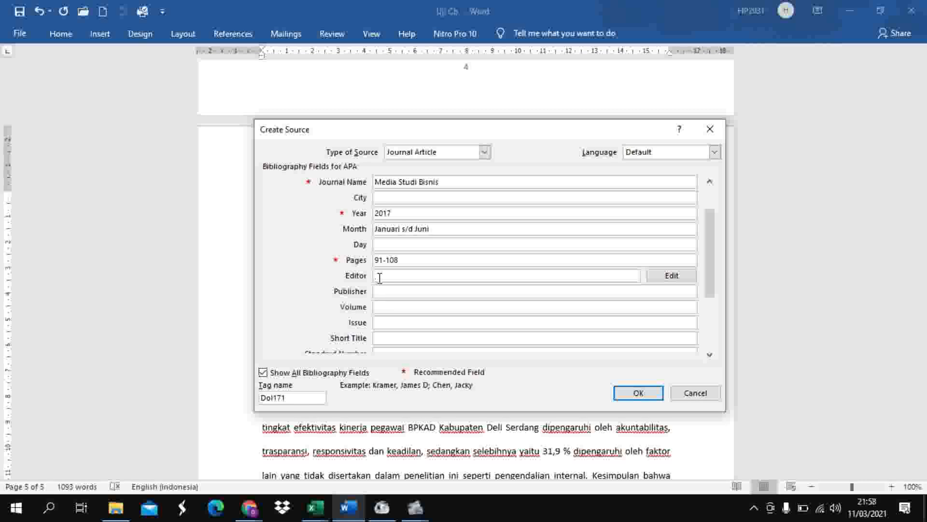
left_click(379, 293)
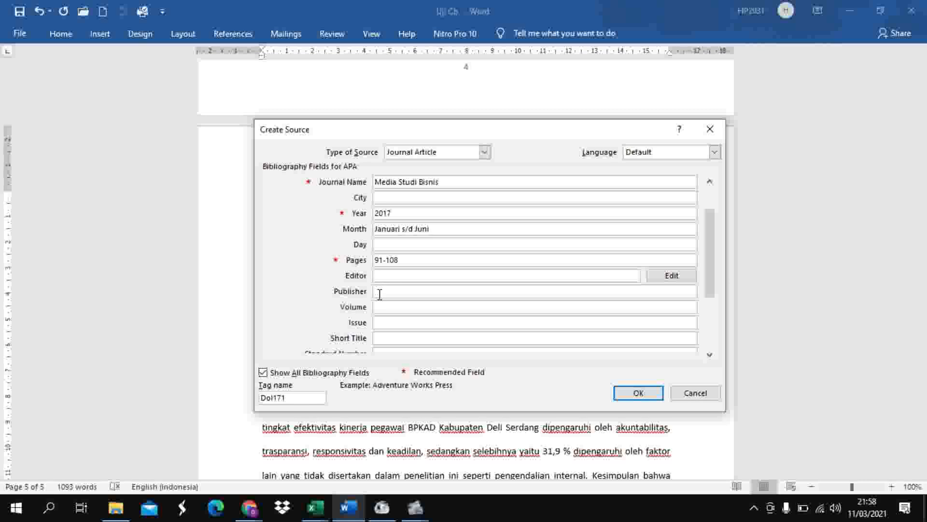
type("Universitas 17 A")
type("gustus 1945 Jakarta")
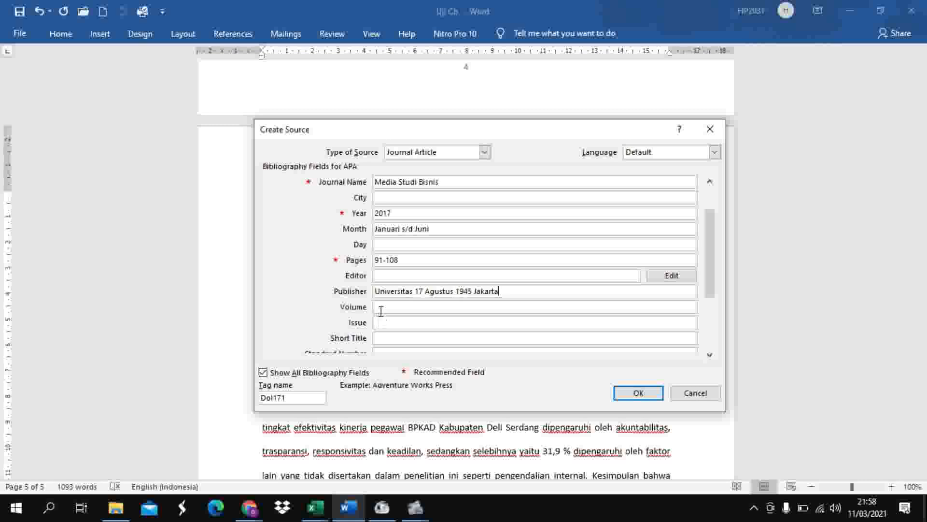
left_click(380, 308)
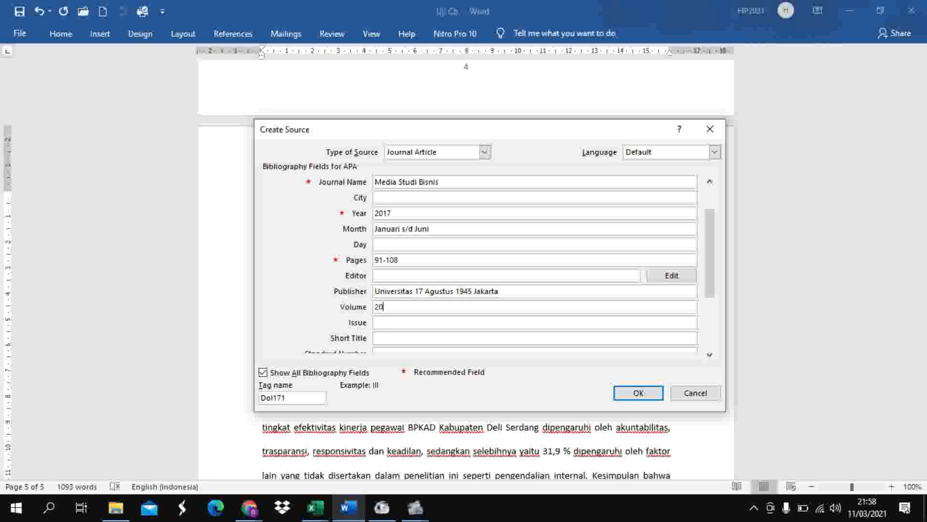
left_click(380, 323)
Switch to Chrome and copy the file address of the journal article PDF "778-2408-1-SM (3).pdf" for the source's URL.
left_click_drag(708, 290, 715, 325)
left_click(413, 306)
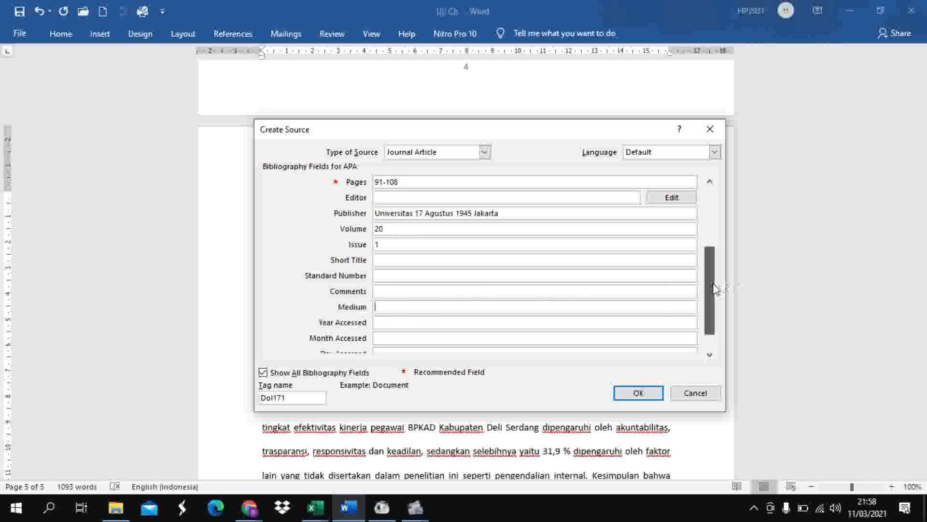
left_click_drag(715, 287, 715, 303)
left_click(436, 320)
left_click(387, 338)
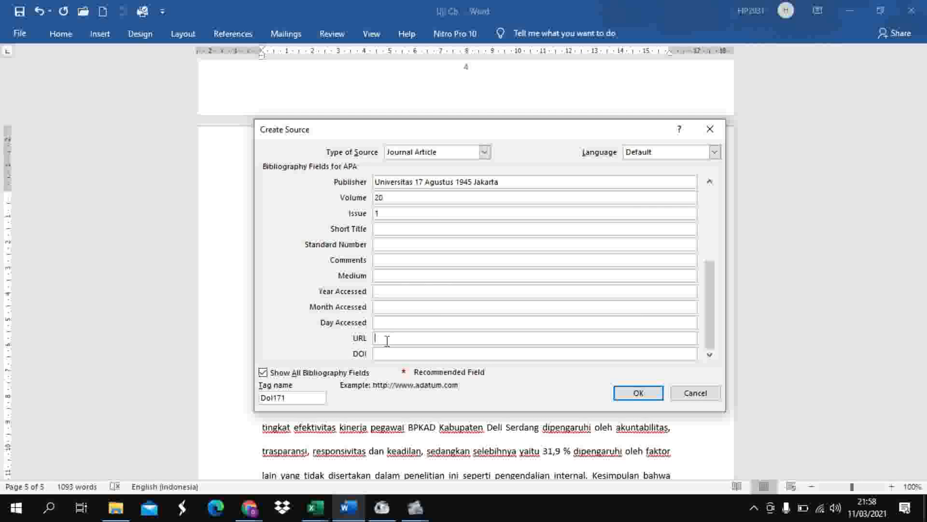
mouse_move(249, 507)
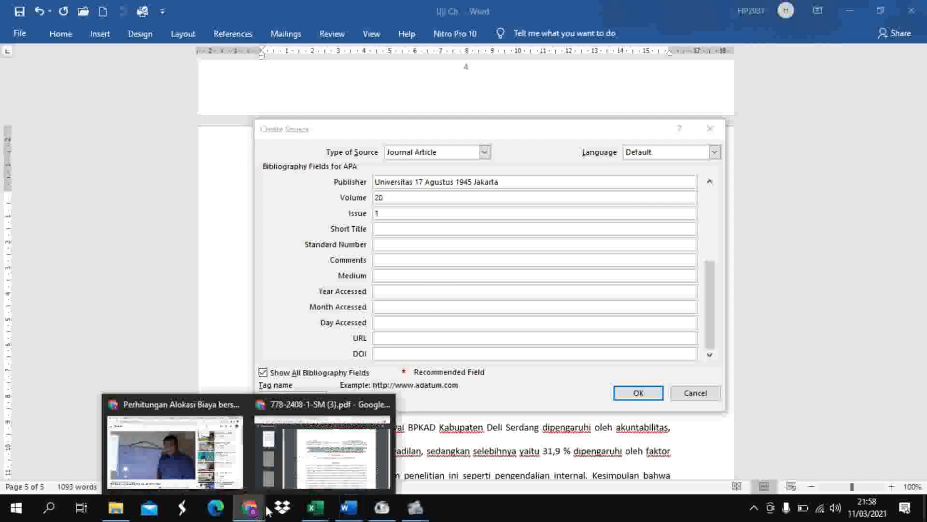
left_click(327, 471)
left_click(333, 43)
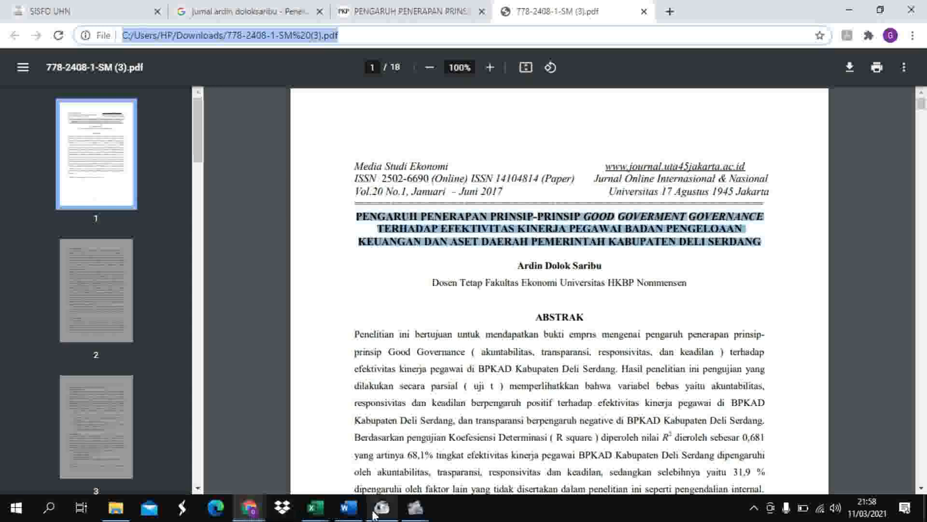
Back in Word, paste "file:///C:/Users/HP/Downloads/778-2408-1-SM%20(3).pdf" as the URL and save the source to insert the citation.
left_click(349, 507)
left_click(389, 341)
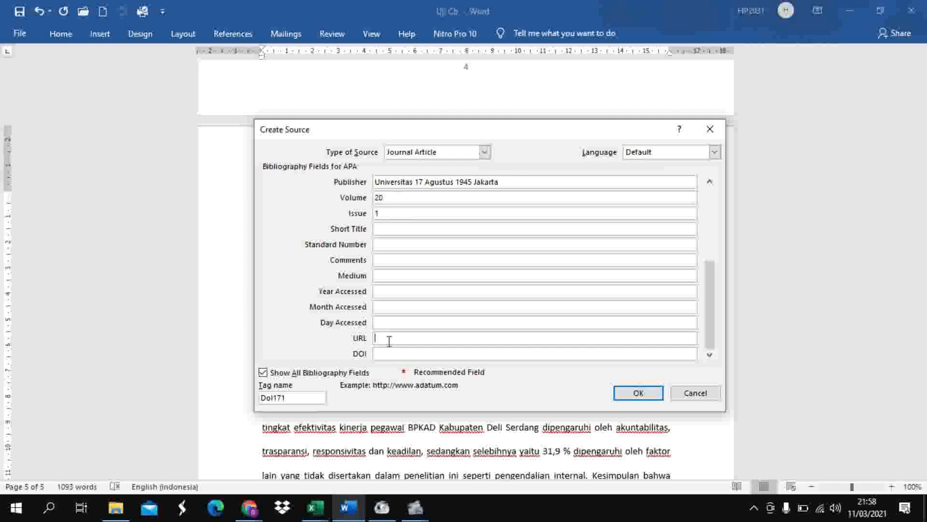
type("file:///C:/Users/HP/Downloads/778-2408-1-SM%20(3).pdf")
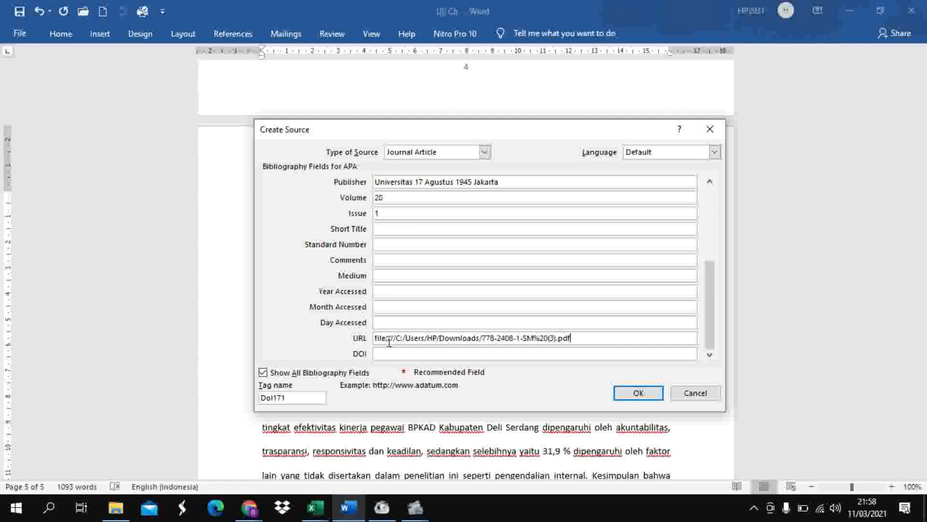
left_click(638, 393)
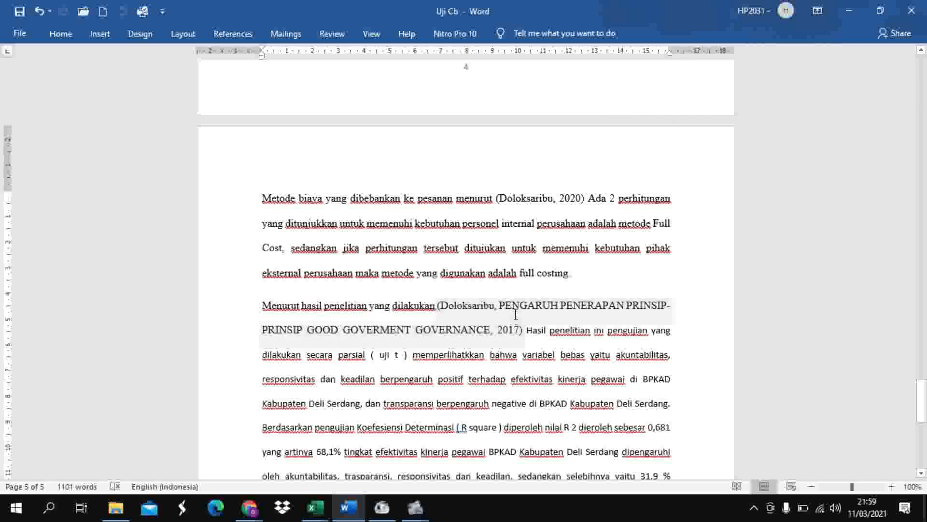
Open the inserted 2017 citation's source, check the full title in the Chrome PDF, and append "terhadap efektivitas kinerja pegawai" to the title.
left_click(527, 334)
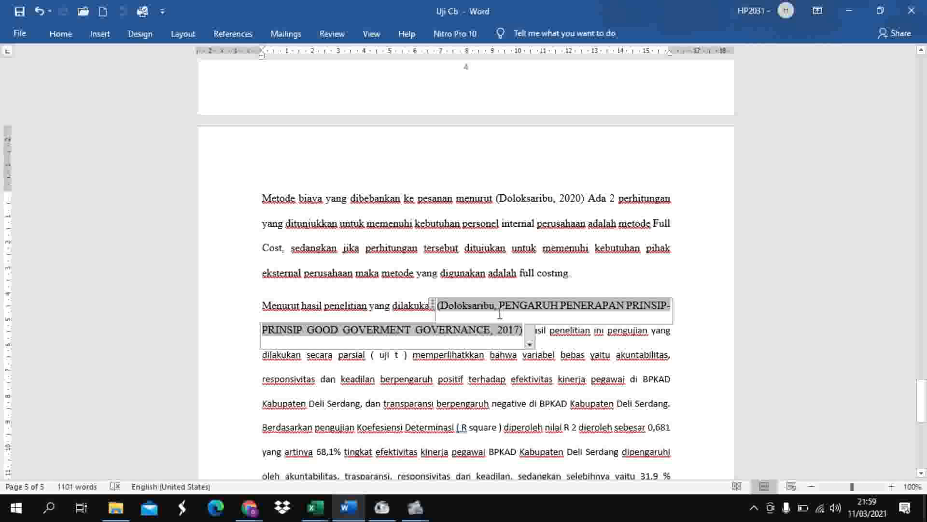
left_click(529, 345)
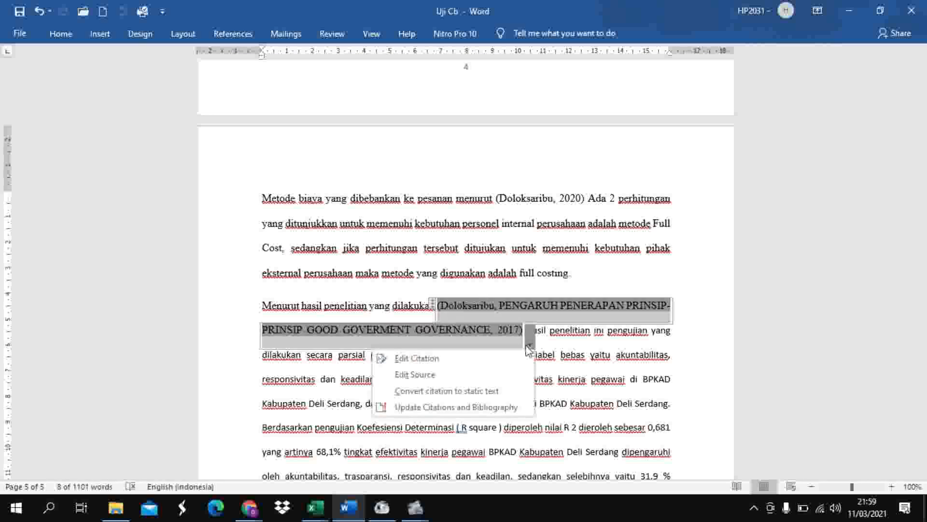
left_click(428, 382)
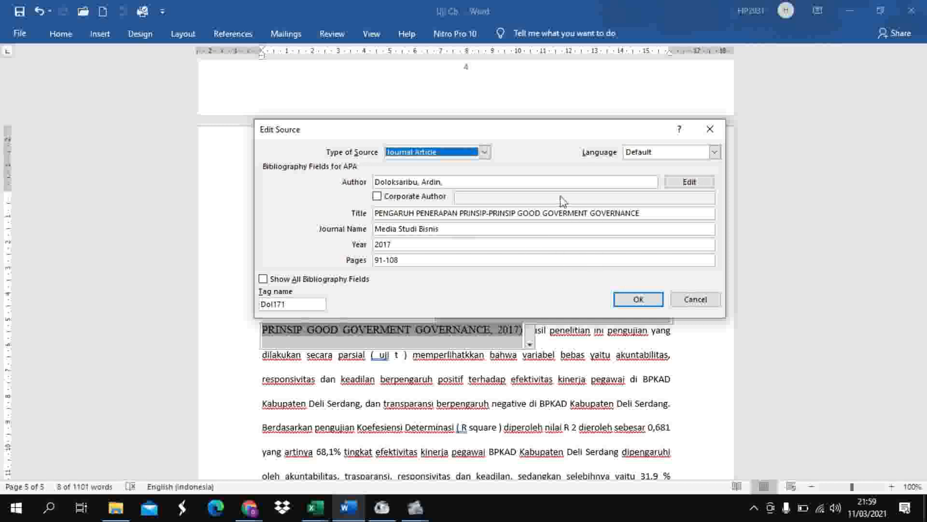
left_click(652, 215)
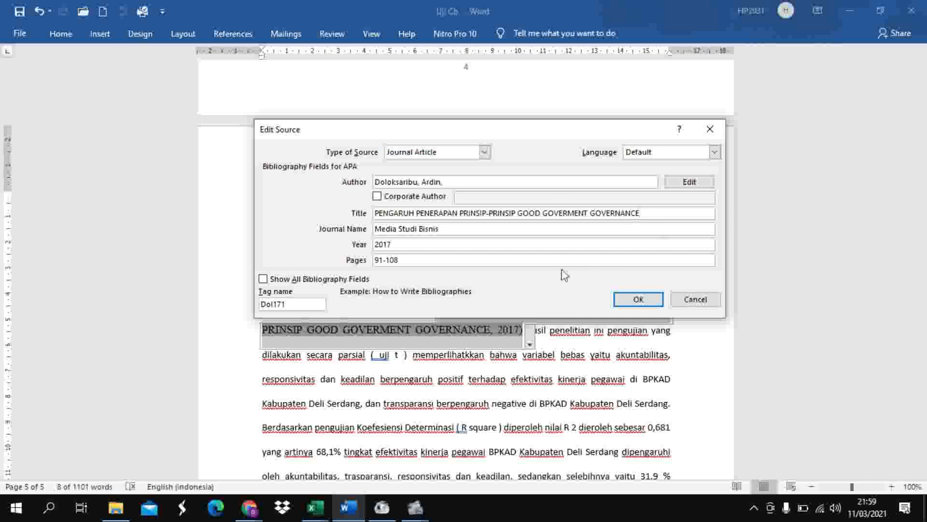
left_click(249, 507)
left_click(336, 463)
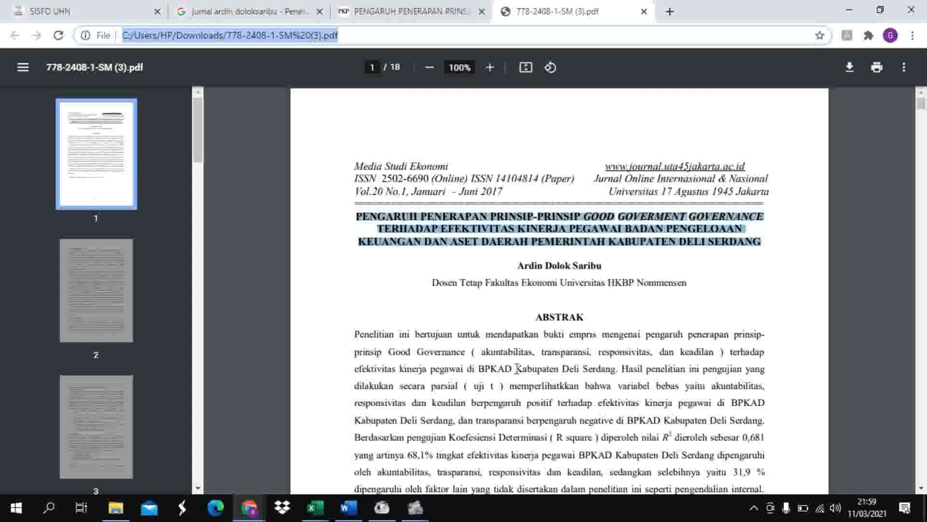
left_click(354, 510)
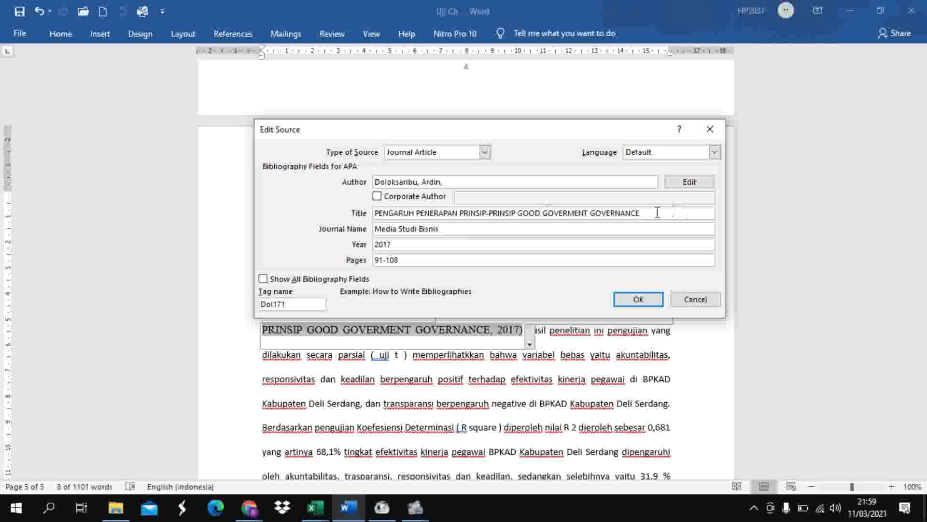
type("erhadap efektivitas ki")
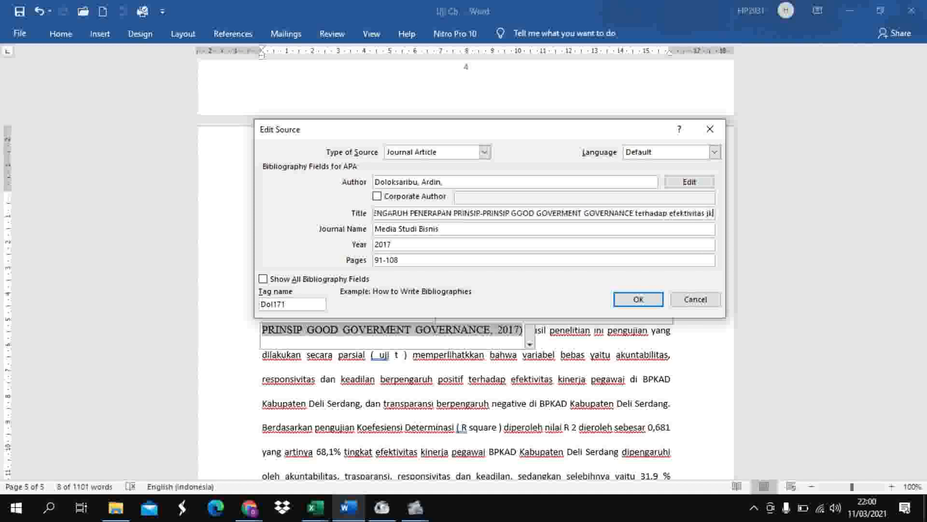
type("n")
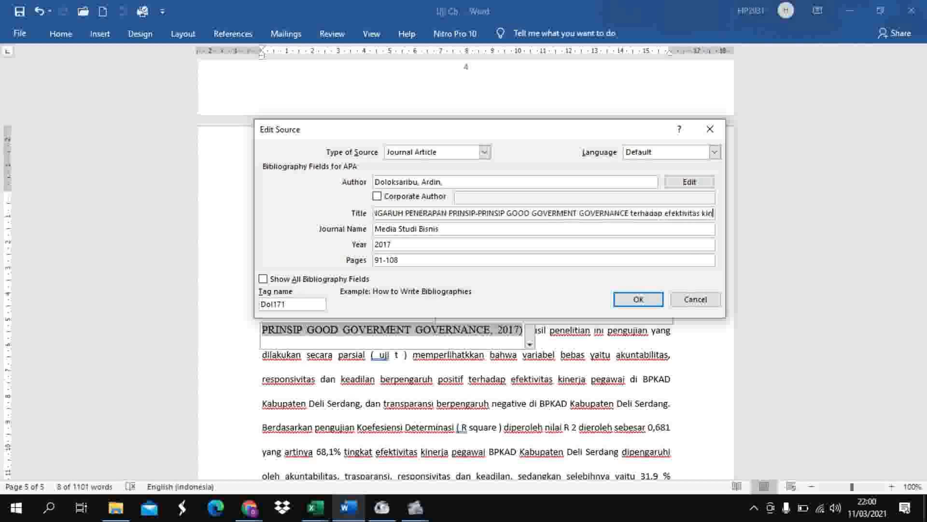
type("erja pegawai")
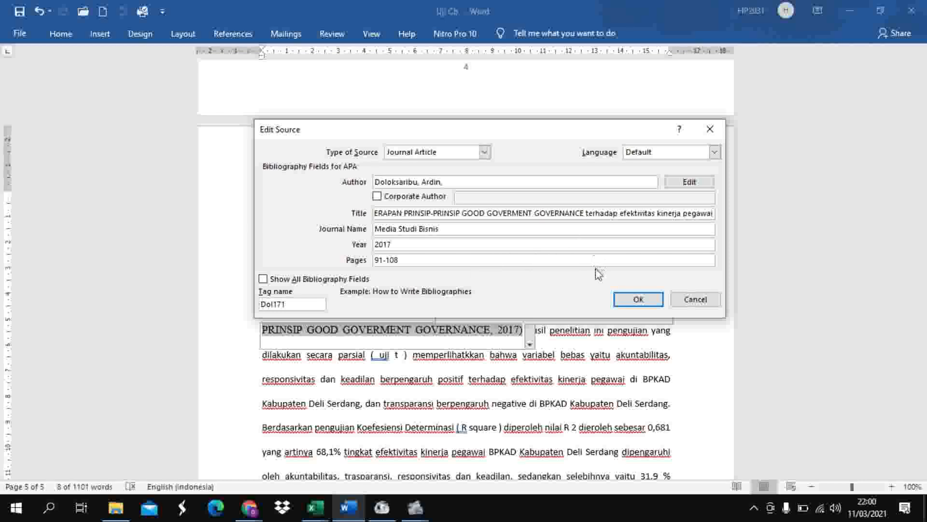
Save the edited source and update both the master list and the current document.
left_click(631, 304)
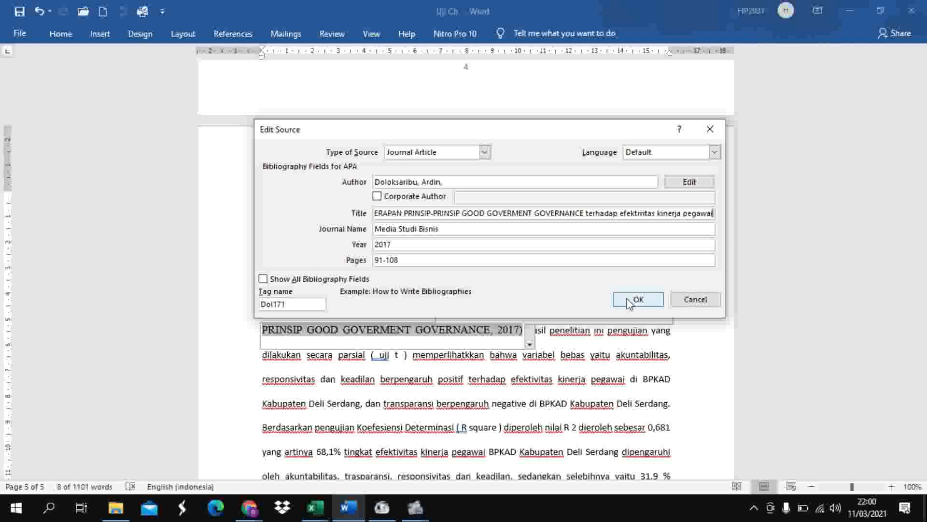
left_click(629, 303)
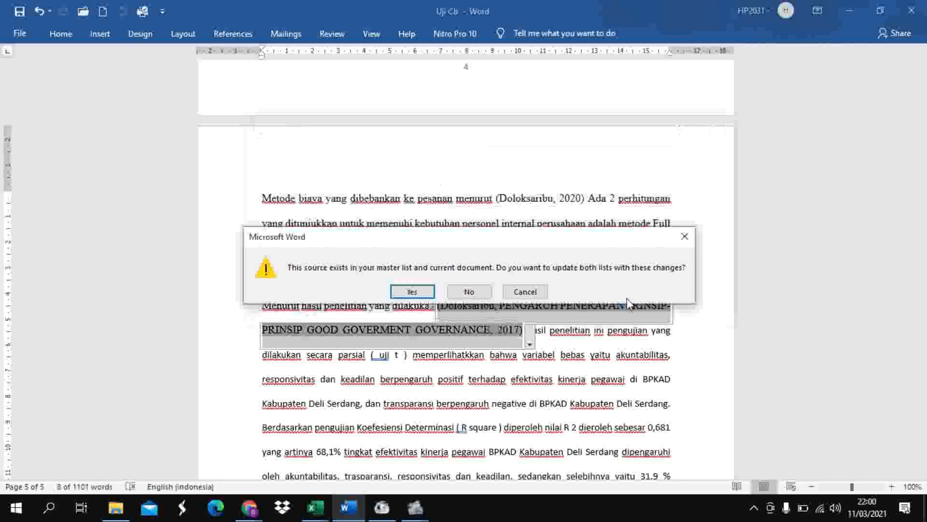
left_click(421, 292)
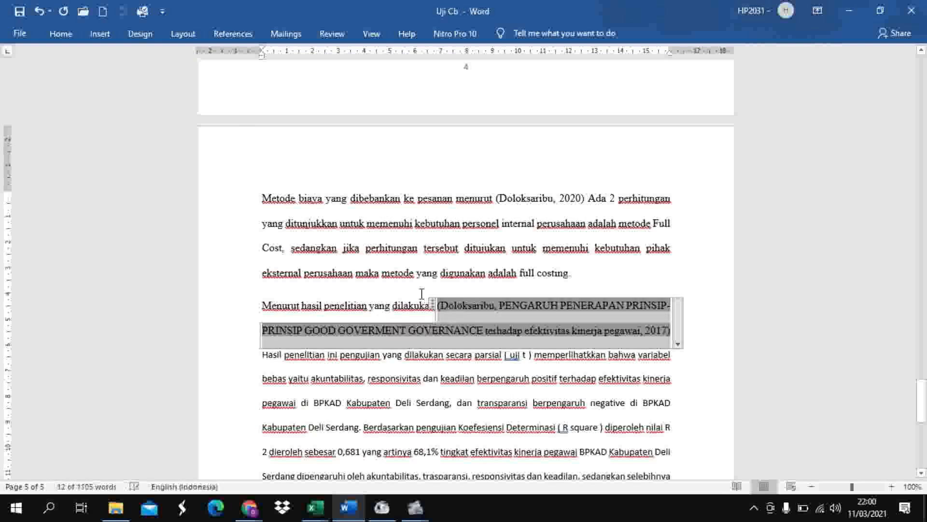
Add a new page after the final paragraph and insert the built-in References bibliography in APA style there.
left_click_drag(926, 391, 926, 425)
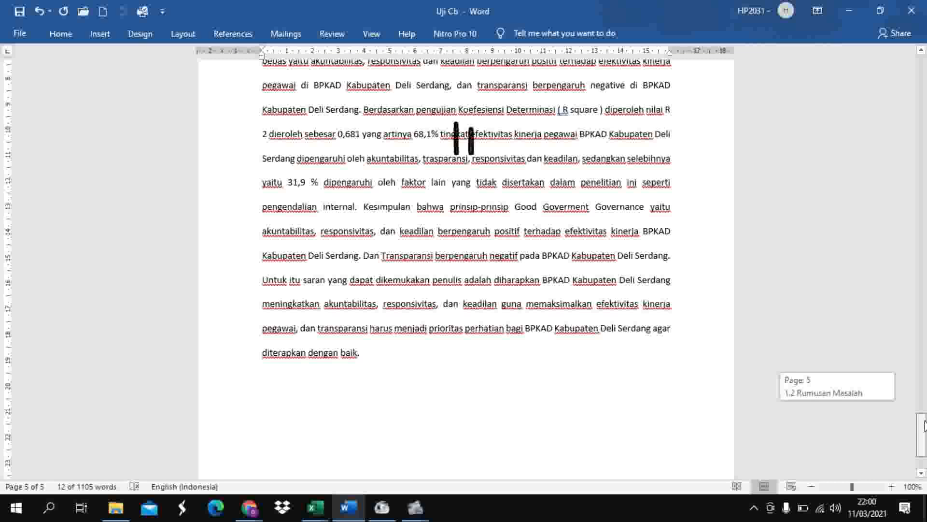
left_click_drag(925, 425, 925, 435)
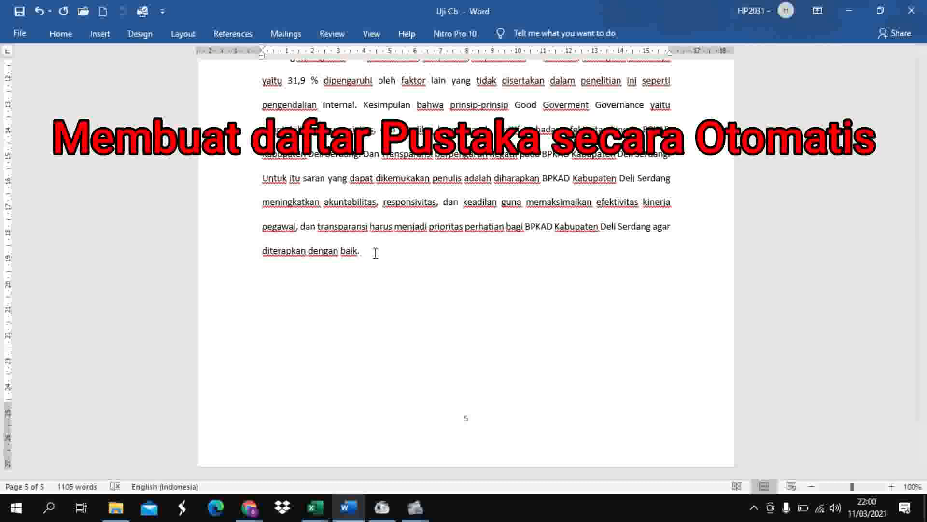
scroll(375, 253, "down", 2)
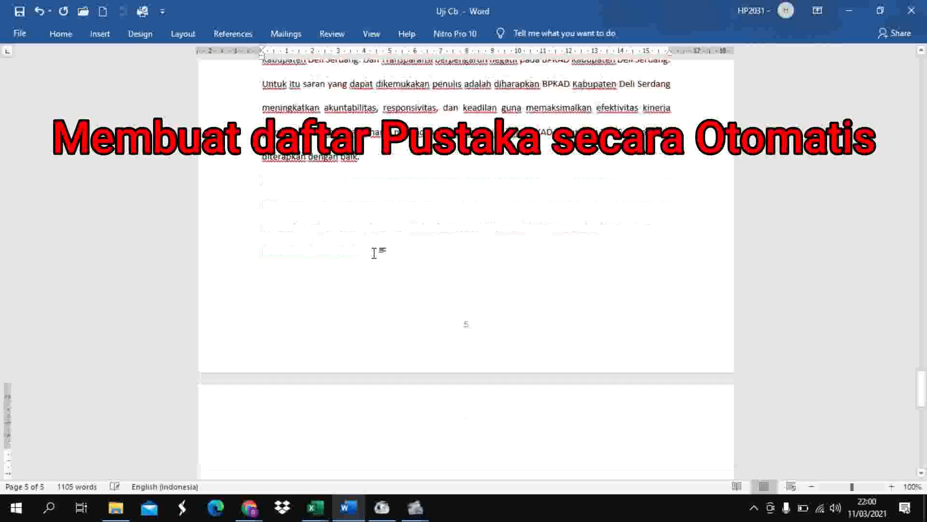
left_click(263, 455)
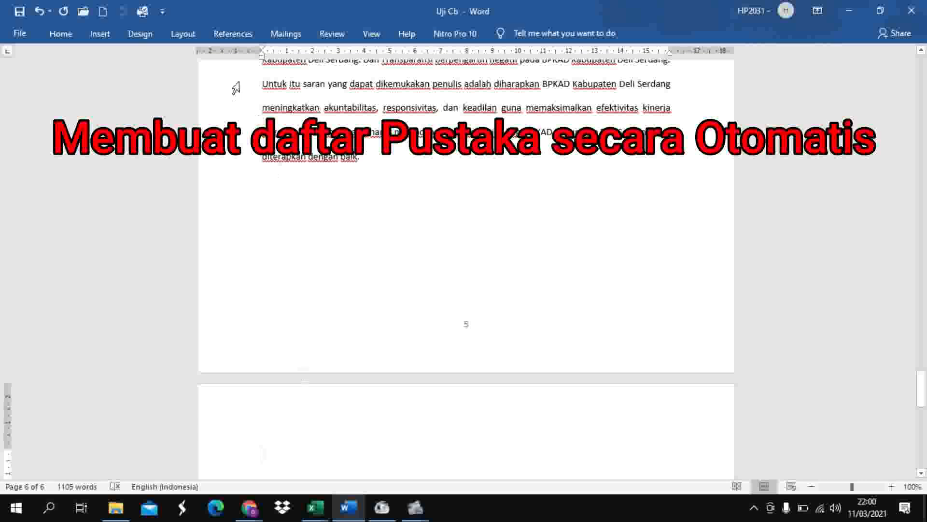
left_click(237, 39)
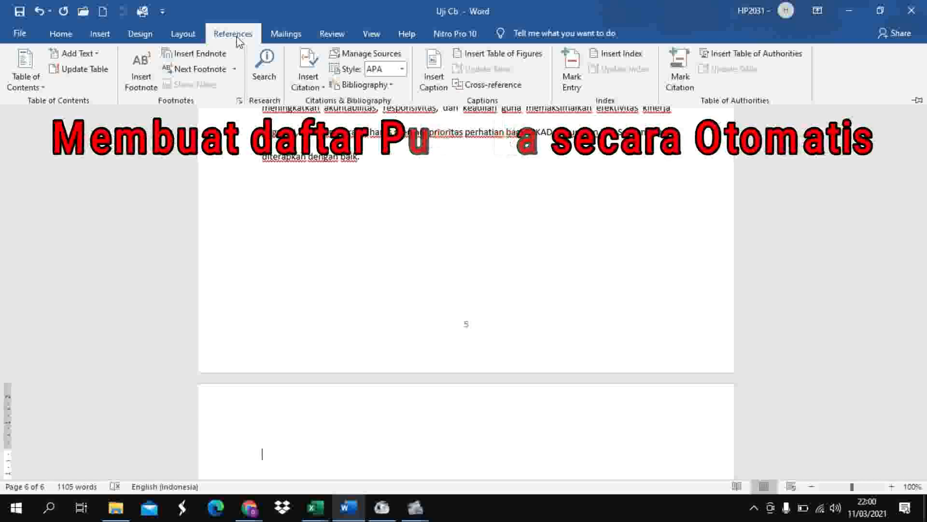
left_click(391, 85)
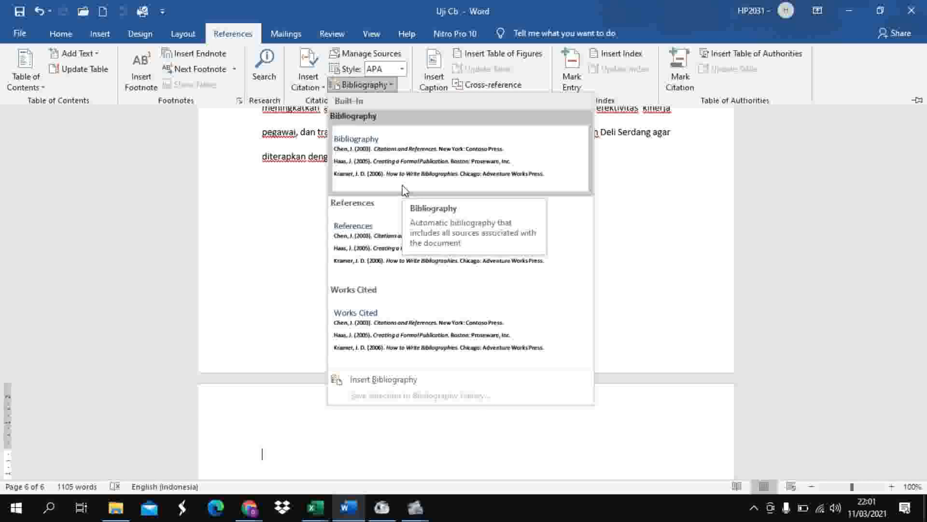
left_click(370, 253)
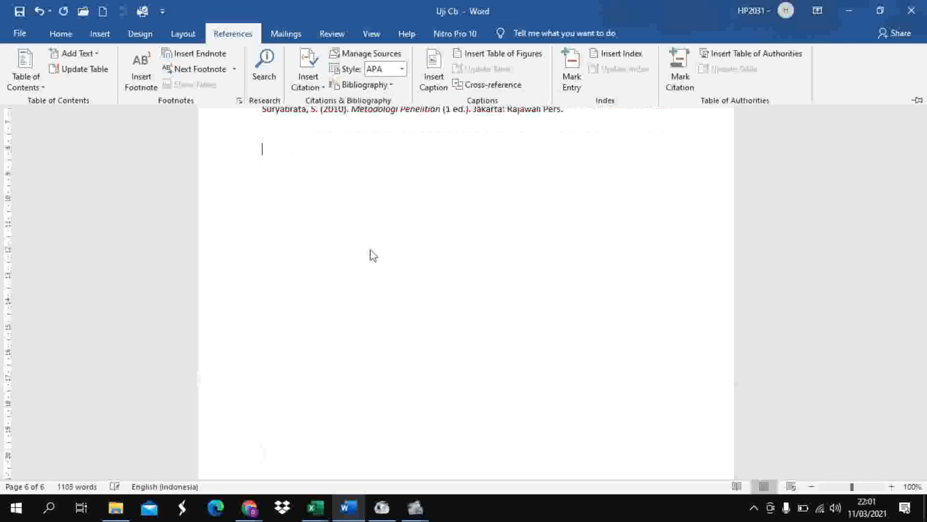
Replace the bibliography's "References" heading with "Daftar Pustaka", add a blank line below it, and centre the heading.
left_click(772, 269)
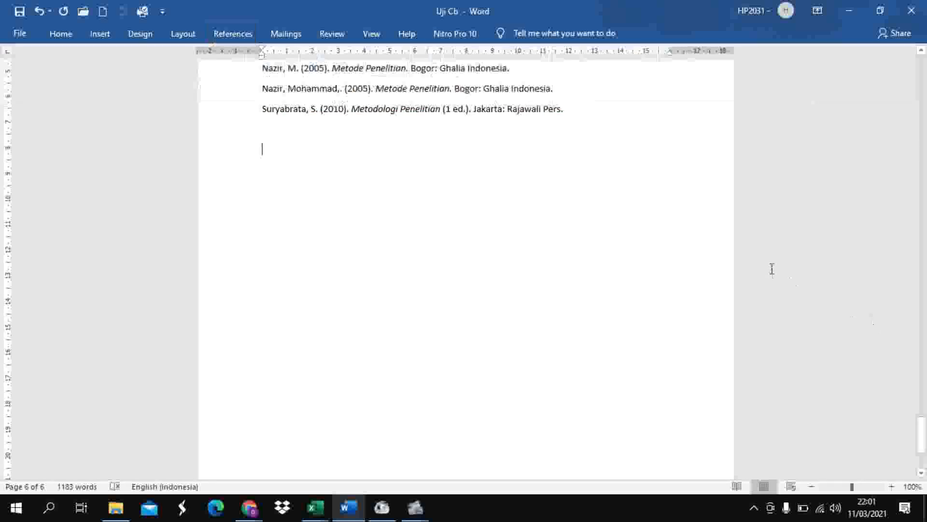
mouse_move(924, 436)
left_mouse_down()
mouse_move(924, 397)
mouse_move(924, 421)
left_mouse_up()
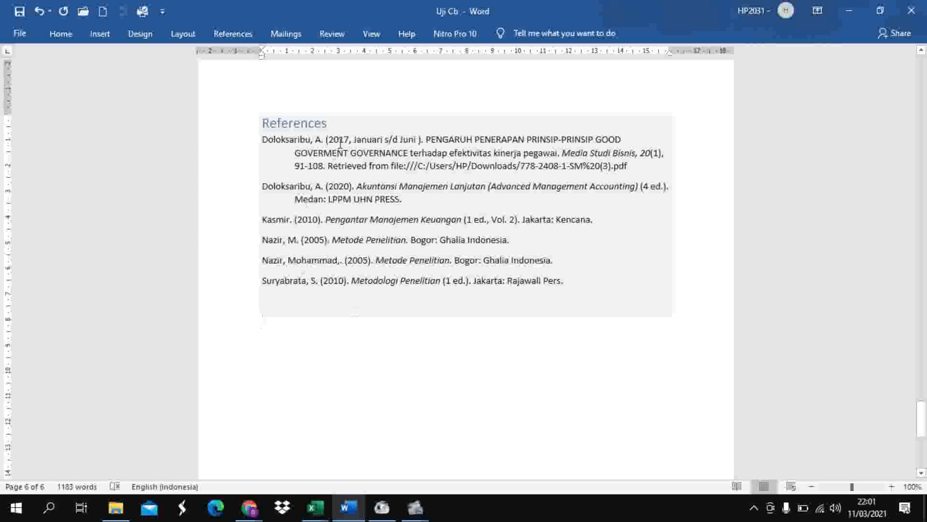
left_click(328, 125)
key("BackSpace")
key("BackSpace")
key("BackSpace")
key("BackSpace")
key("BackSpace")
key("BackSpace")
key("BackSpace")
key("BackSpace")
key("BackSpace")
key("BackSpace")
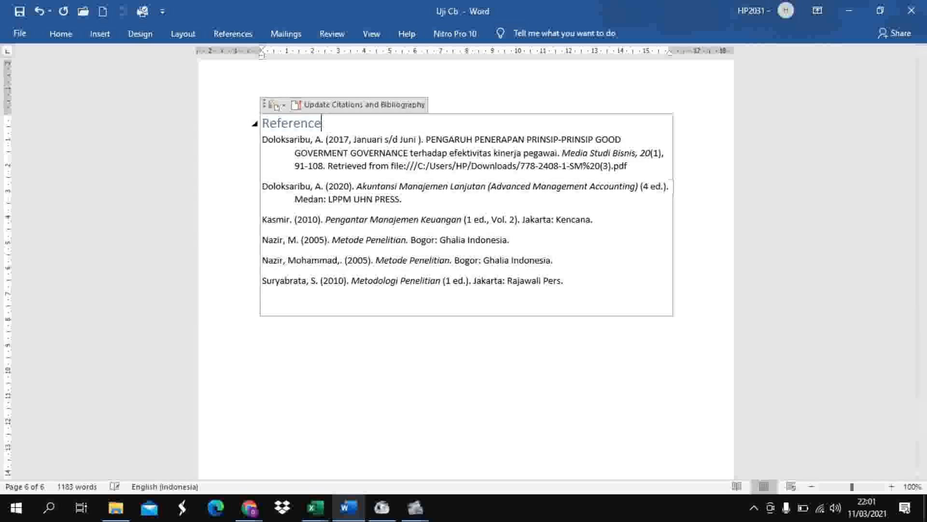
type("Daftar P")
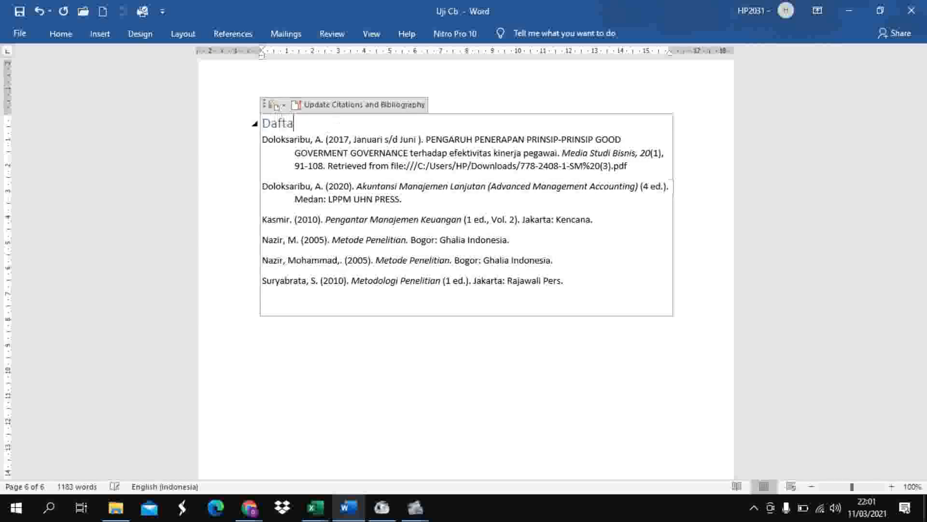
type("taka")
key("Return")
left_click(363, 130)
key("ctrl+e")
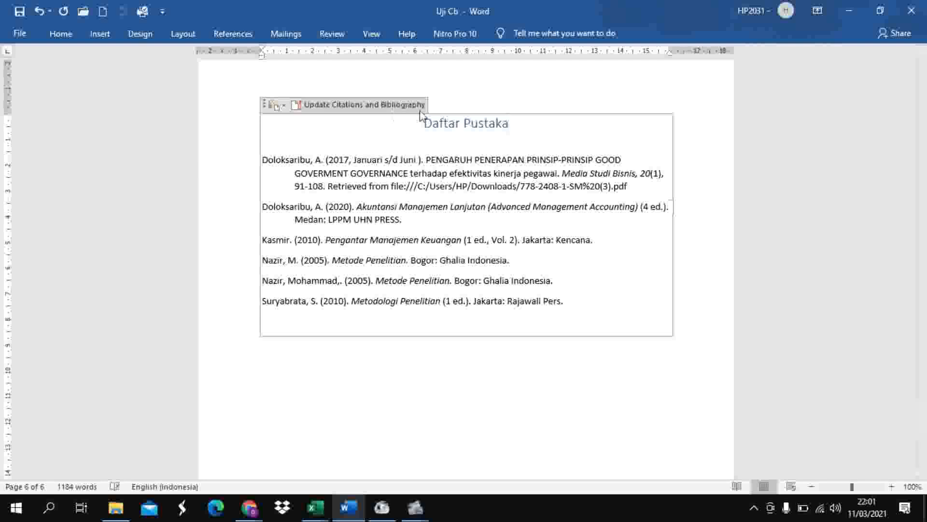
Format the "Daftar Pustaka" heading in black Times New Roman.
left_click_drag(424, 124, 532, 120)
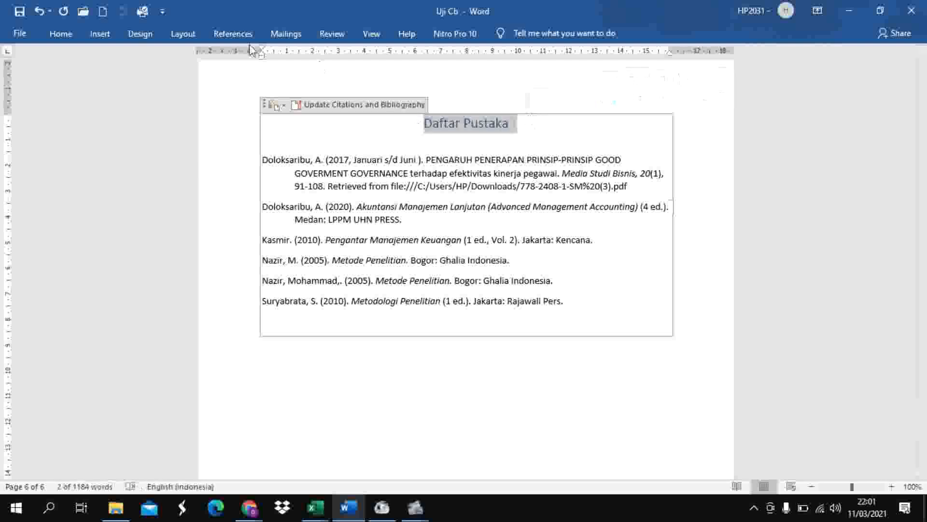
left_click(54, 40)
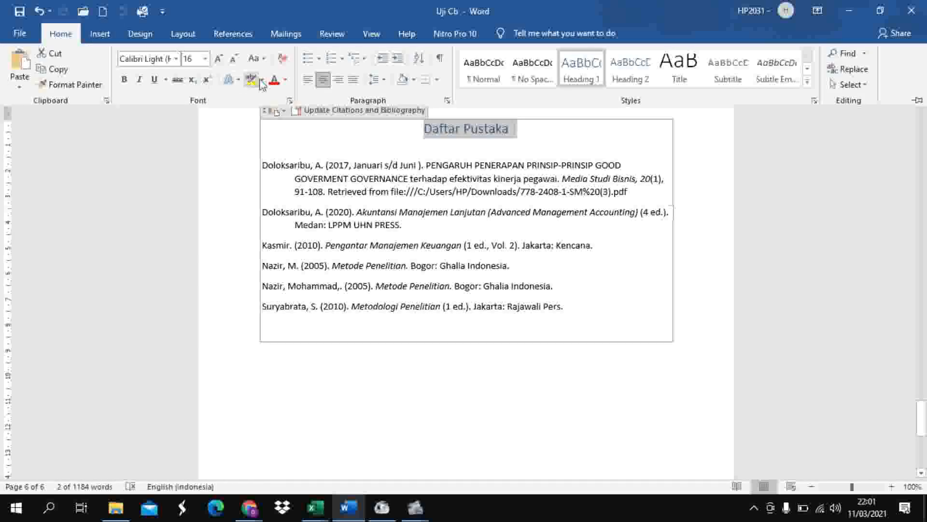
left_click(285, 80)
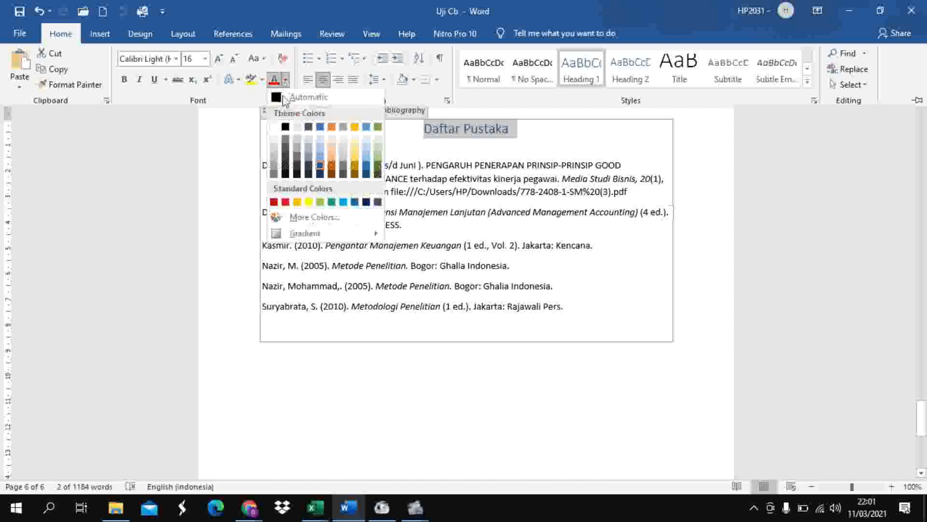
left_click(285, 126)
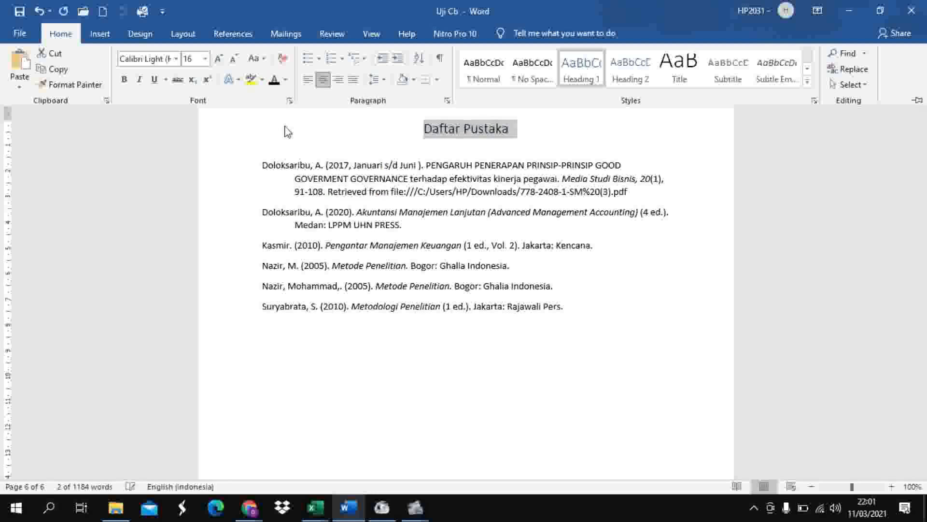
left_click(176, 59)
left_click(161, 140)
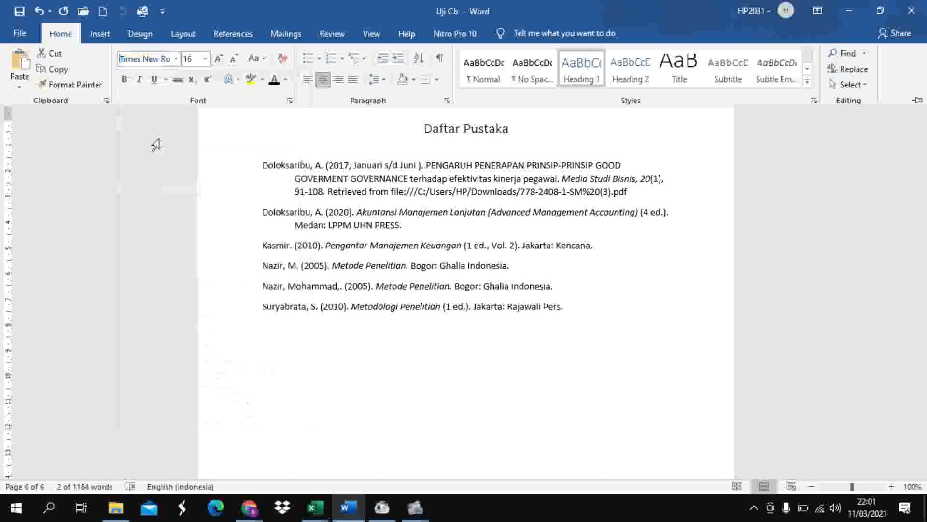
key("ctrl+F1")
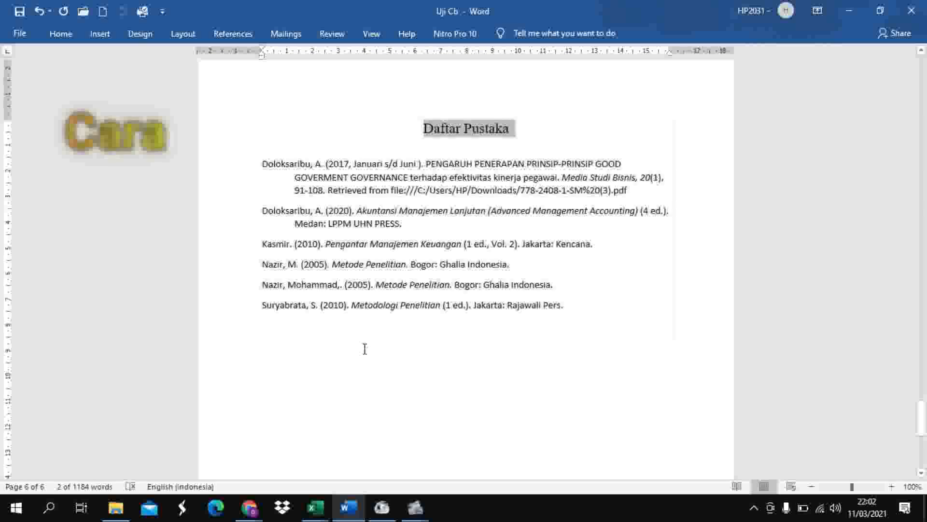
left_click(365, 349)
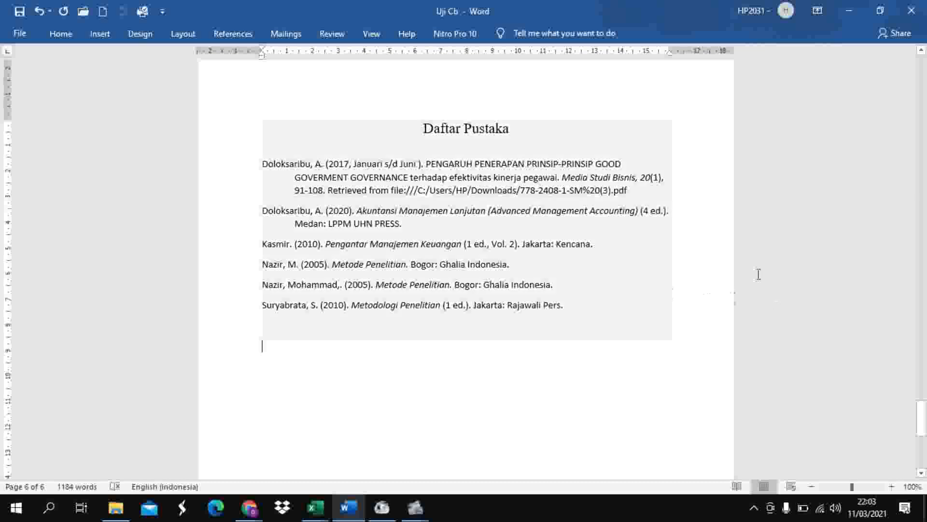
Edit the source of the citation opening section 1.2 Rumusan Masalah, setting its year to 2010, and save it.
left_click_drag(923, 430, 926, 303)
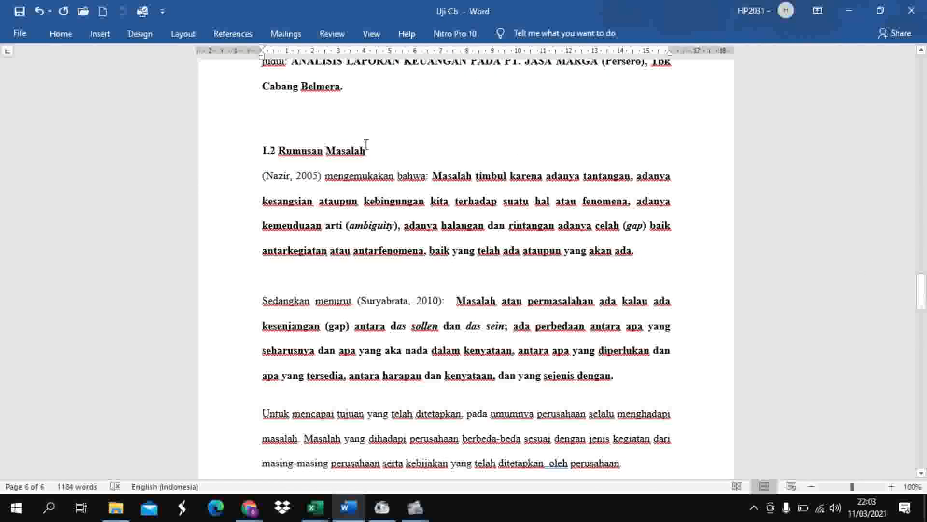
left_click(323, 177)
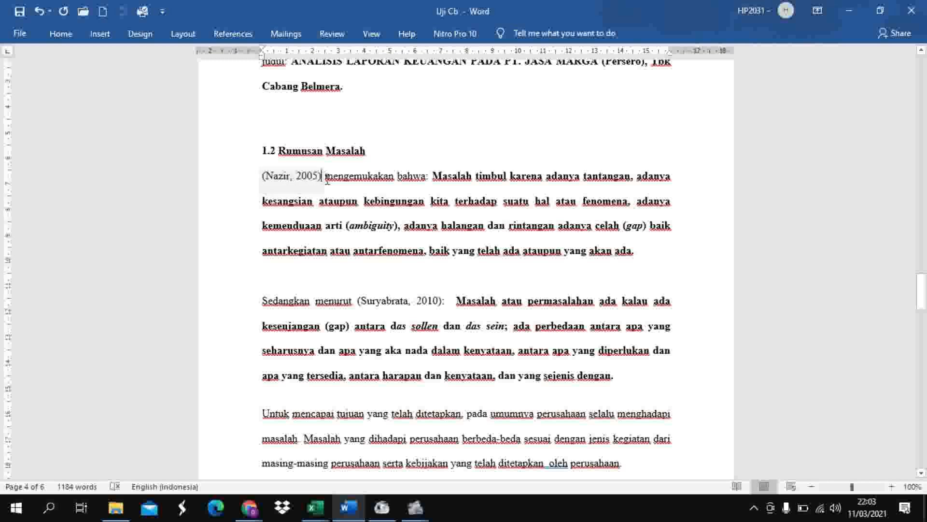
left_click(290, 179)
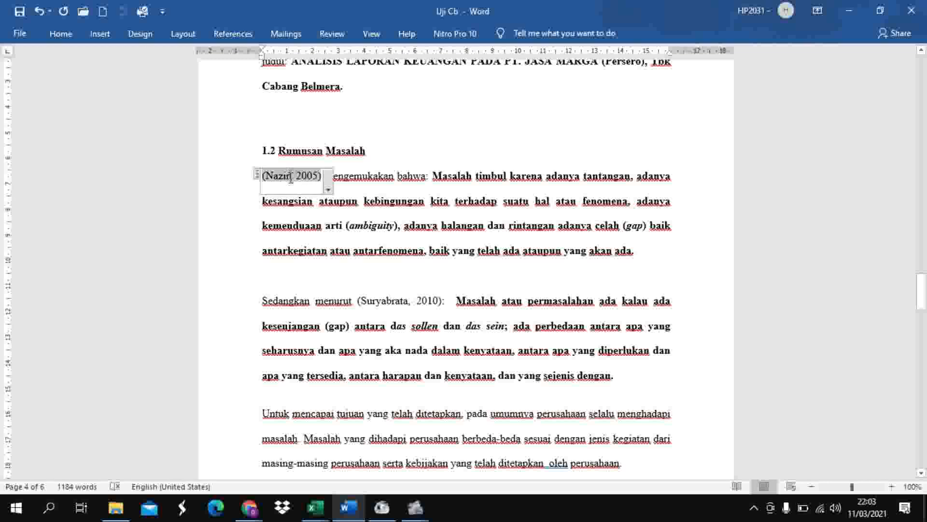
left_click(330, 191)
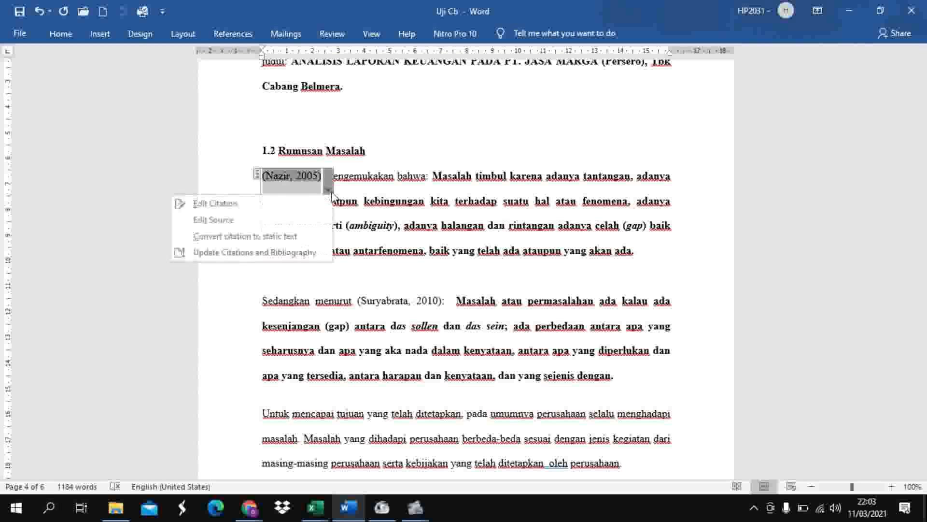
left_click(242, 221)
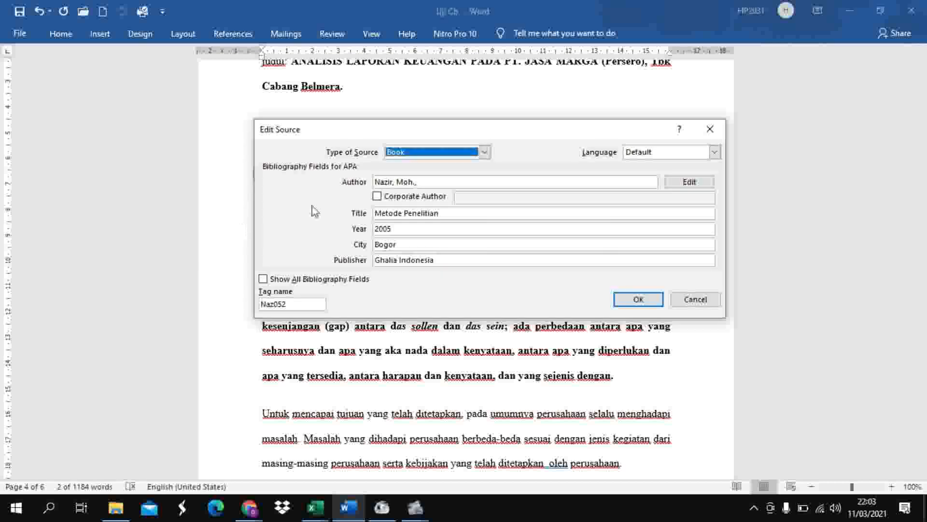
left_click(429, 182)
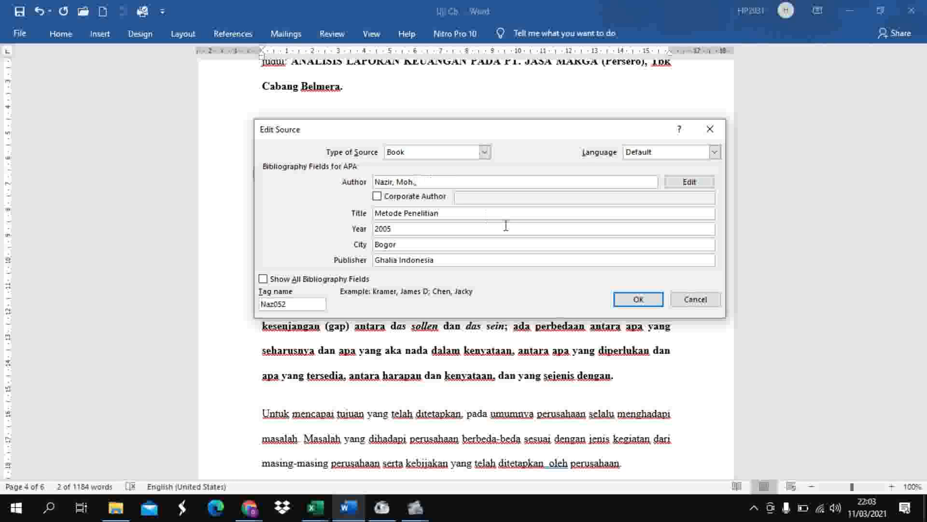
left_click(396, 229)
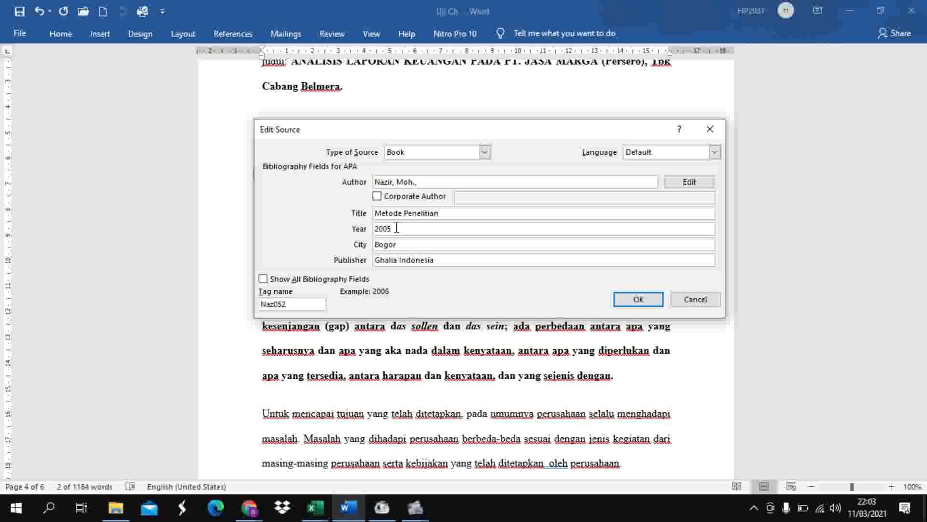
key("BackSpace")
key("BackSpace")
type("10")
left_click(638, 300)
left_click(411, 292)
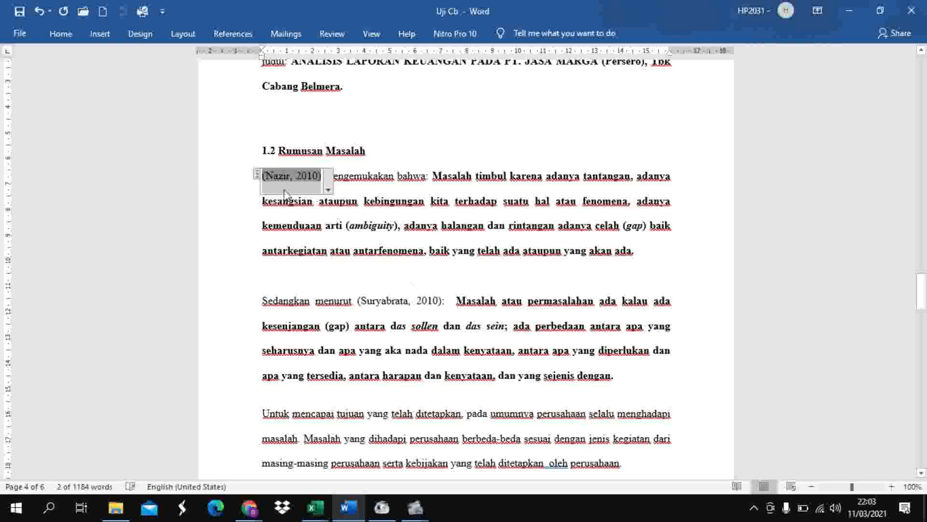
left_click(295, 201)
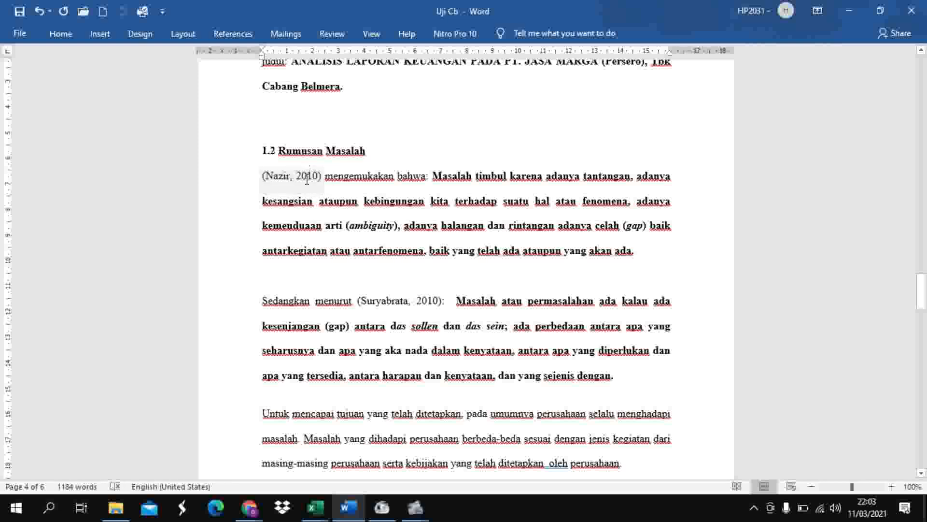
Update the citations and bibliography in the Daftar Pustaka block on the last page.
mouse_move(922, 290)
left_mouse_down()
mouse_move(923, 445)
mouse_move(923, 432)
left_mouse_up()
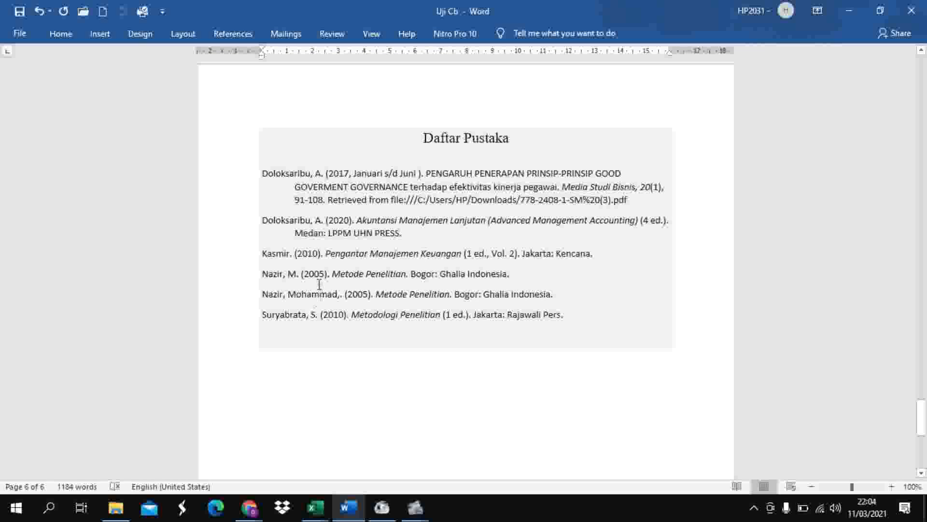
left_click(309, 274)
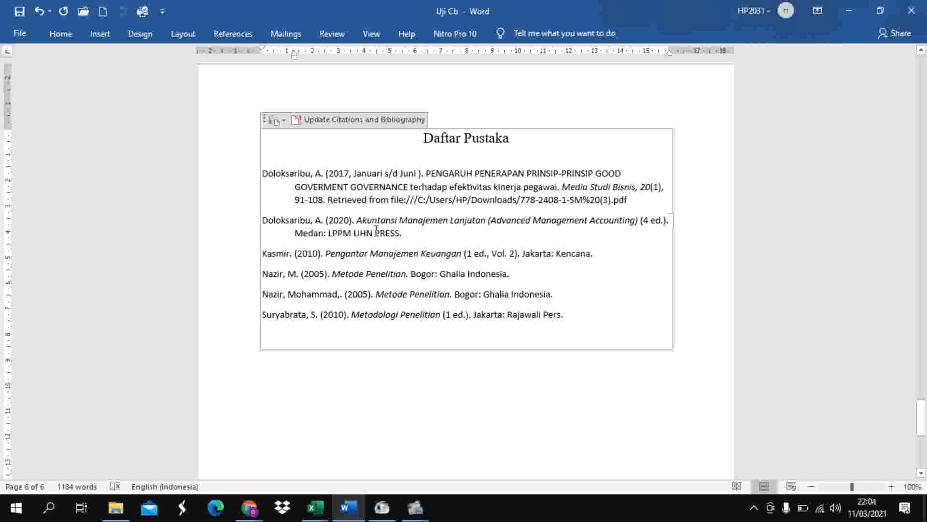
left_click(323, 126)
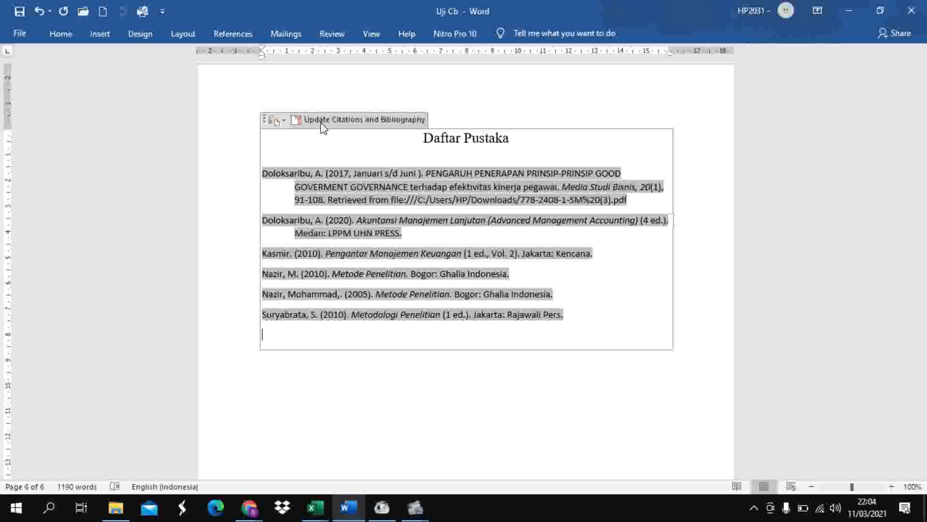
left_click(301, 274)
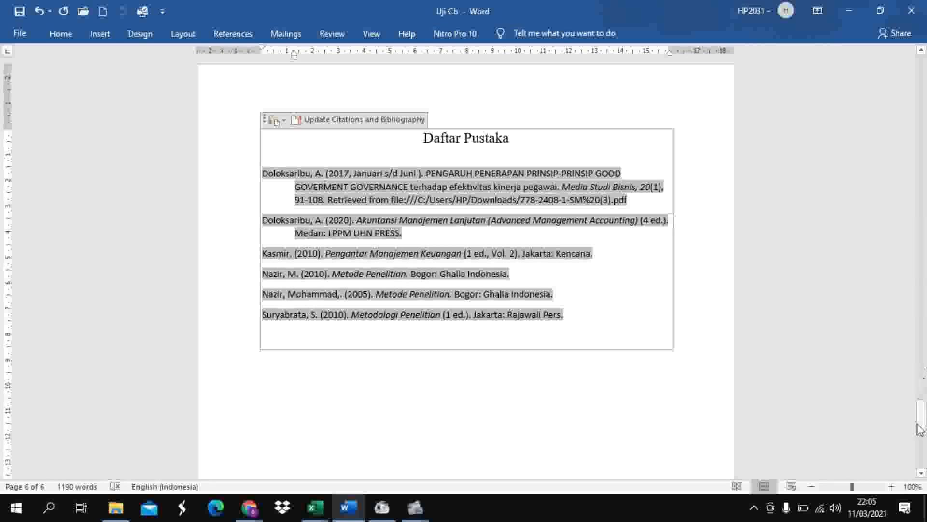
Open the source of the 2017 journal citation for editing and delete "terhadap efektivitas kinerja pegawai" from its title.
left_click_drag(923, 418, 924, 357)
left_click(456, 202)
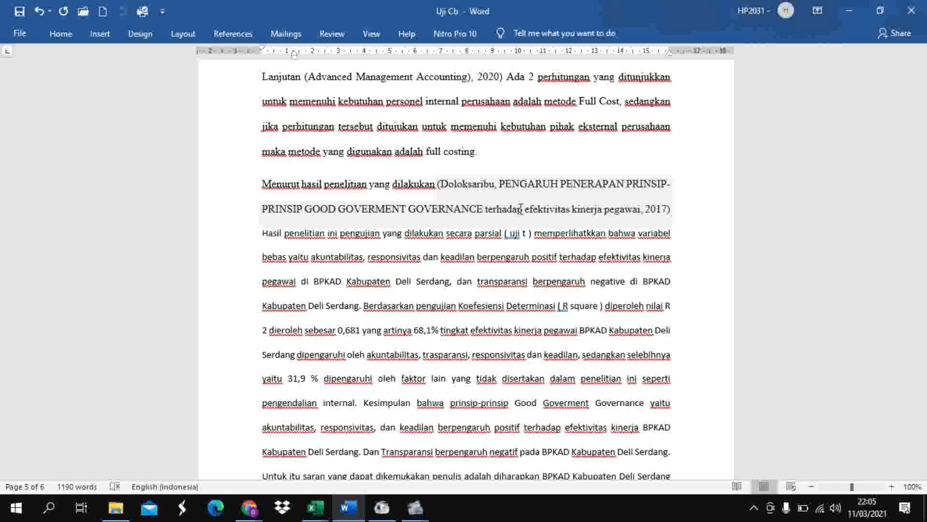
left_click(549, 200)
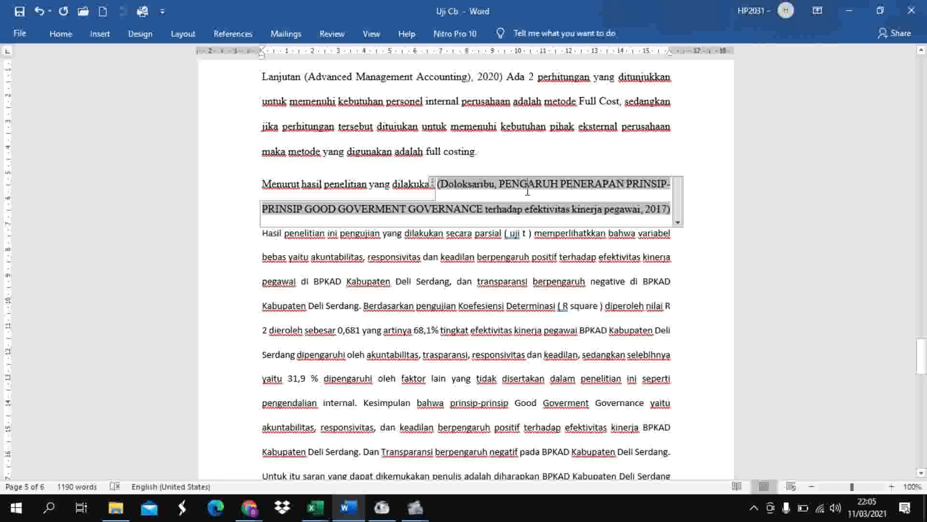
left_click(679, 223)
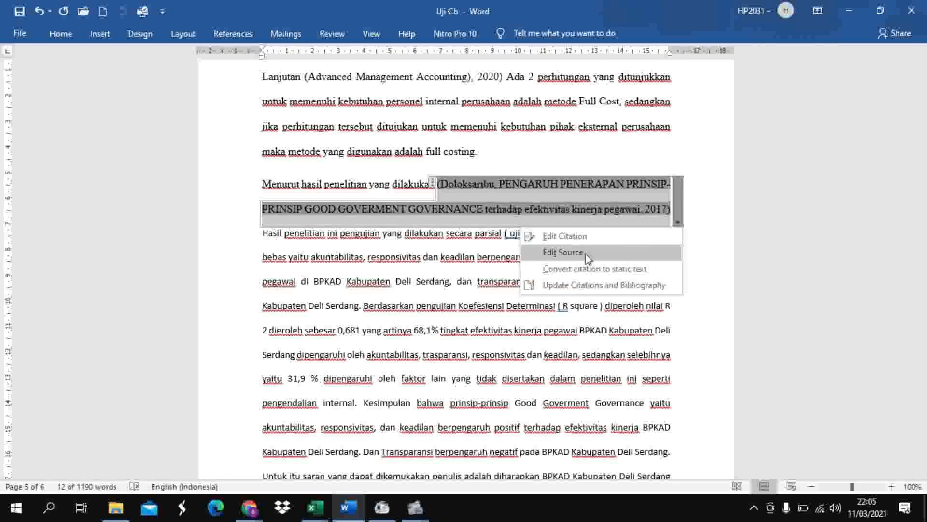
left_click(563, 253)
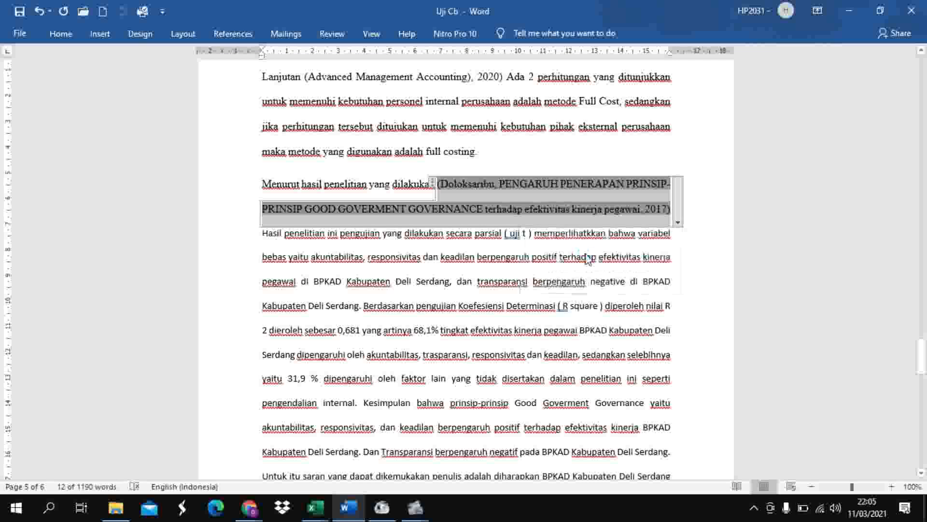
left_click(555, 212)
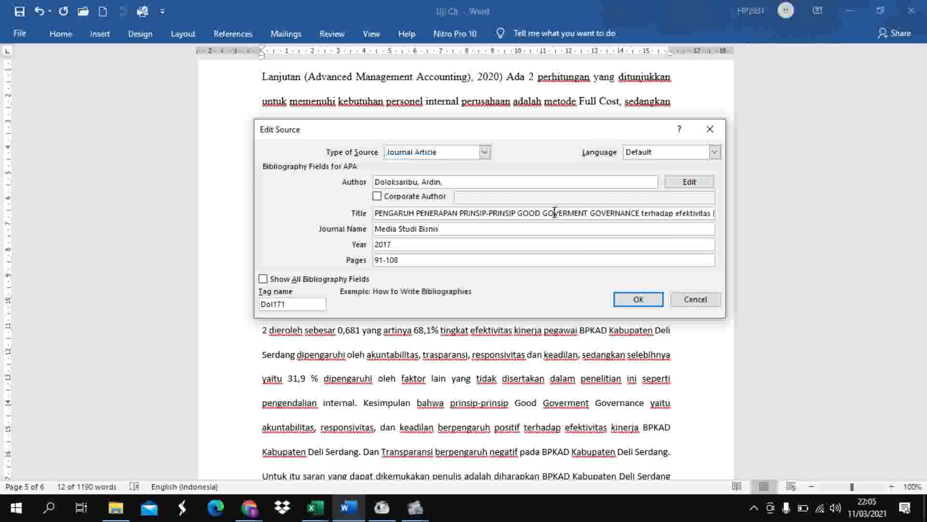
key("Right")
key("Right")
key("Right")
key("Right")
key("Right")
key("Right")
key("Right")
key("Right")
key("Right")
key("Right")
key("Right")
key("Right")
key("Right")
key("Right")
key("Right")
key("Right")
key("Right")
key("Right")
key("Right")
key("Right")
key("Left")
key("Left")
key("Left")
key("Left")
key("Left")
key("Left")
key("Left")
key("Left")
key("Left")
key("Left")
key("Left")
key("Left")
key("Left")
key("Left")
key("Left")
key("Left")
key("Left")
key("Left")
key("Left")
key("Left")
key("BackSpace")
key("BackSpace")
key("BackSpace")
key("BackSpace")
key("BackSpace")
key("BackSpace")
key("BackSpace")
key("BackSpace")
key("BackSpace")
key("BackSpace")
key("BackSpace")
key("BackSpace")
key("BackSpace")
key("BackSpace")
key("BackSpace")
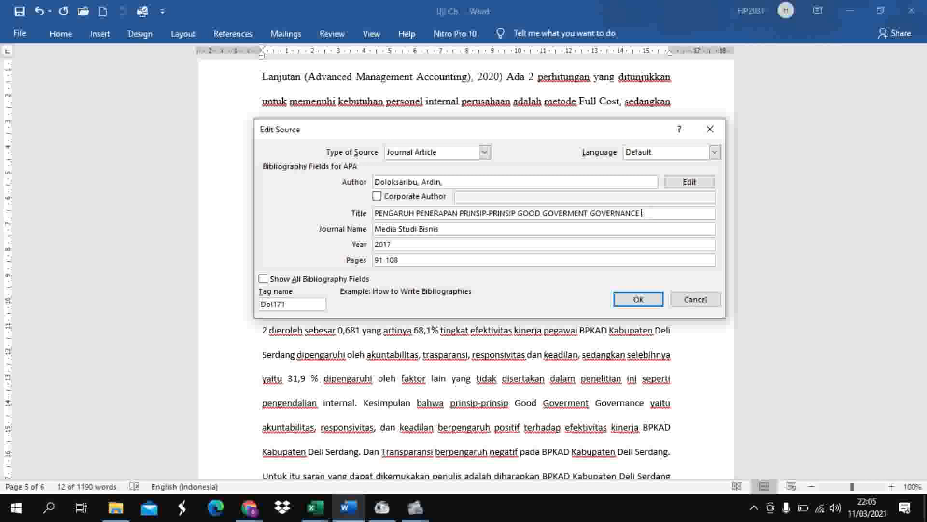
Append "TERHADAP EFEKTICTIVITAS KINERJA KARYWAN DI KABUPATEN DELISERDANG" to the source title and save the change to both the master list and the current document.
type("TERHADAP")
type("VITAS")
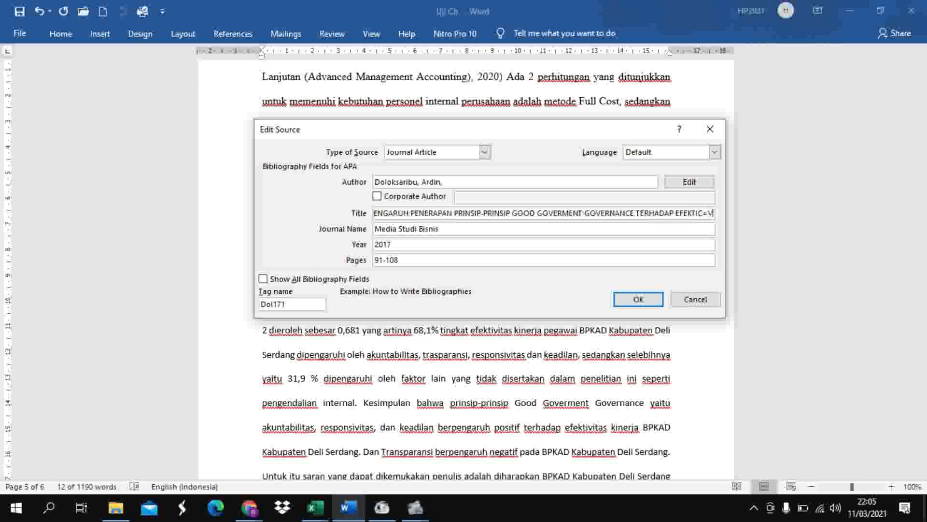
key("BackSpace")
key("BackSpace")
key("BackSpace")
type("TI")
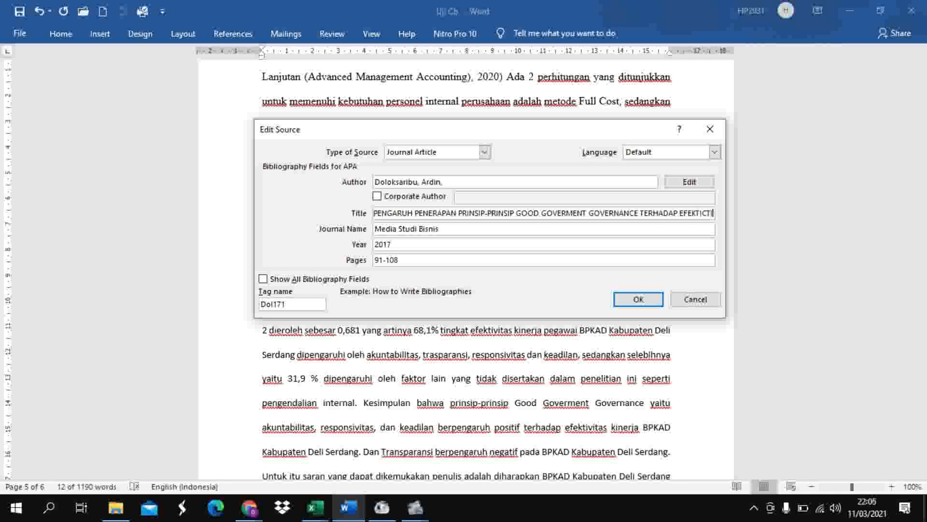
type("VITAS ")
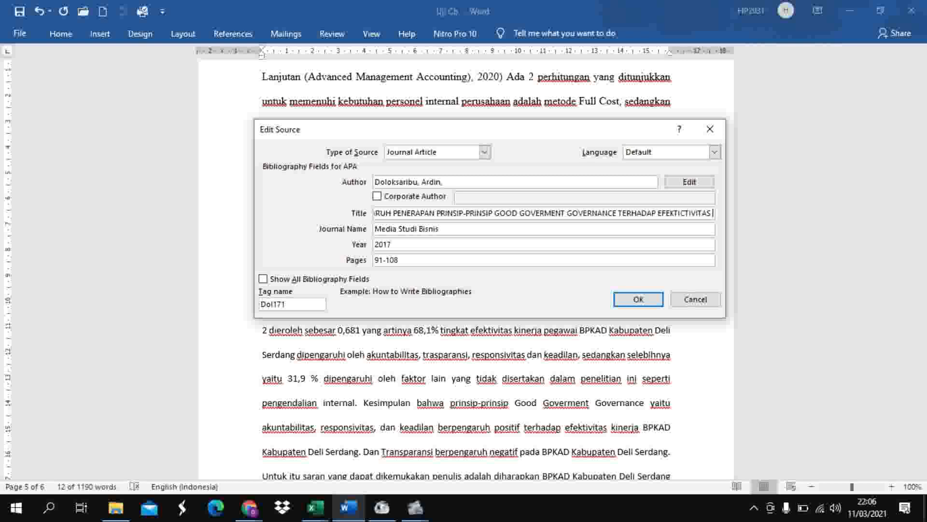
type("KINERJ")
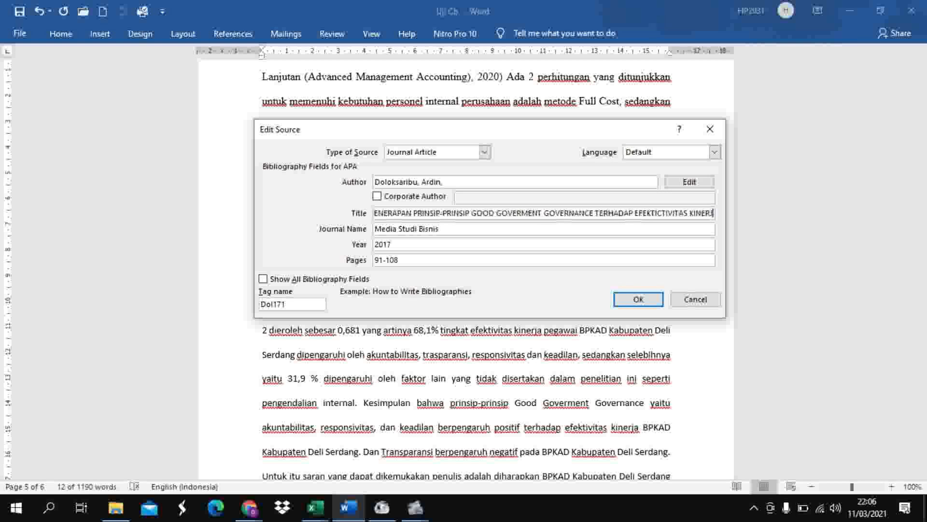
type("A KAR")
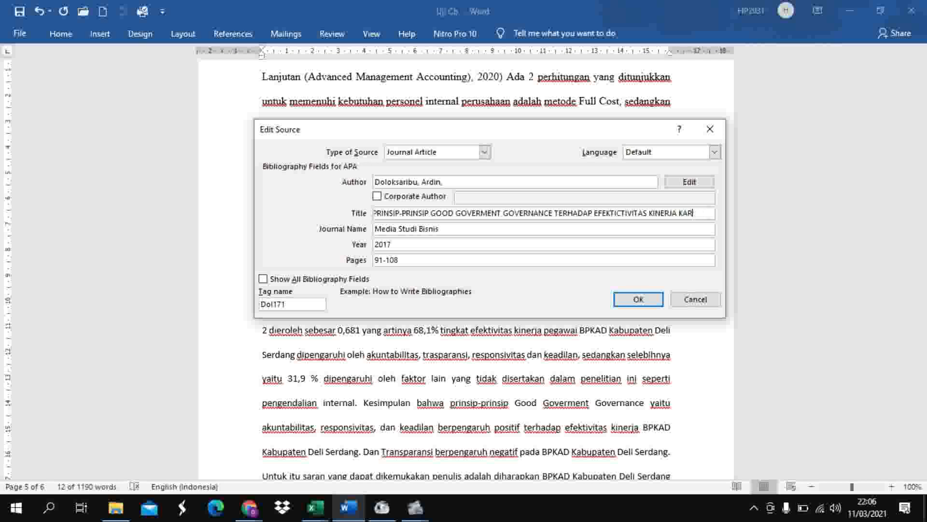
type("WAYA DI")
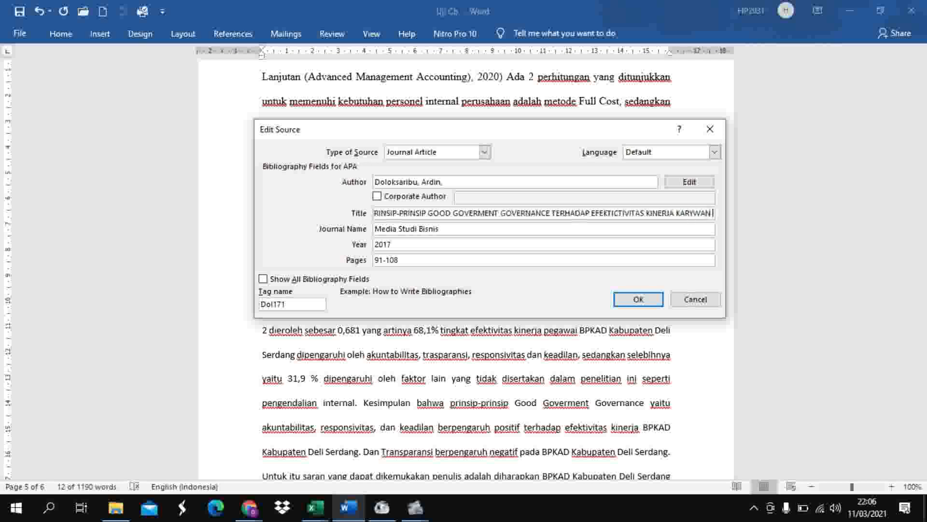
type(" KABUOP")
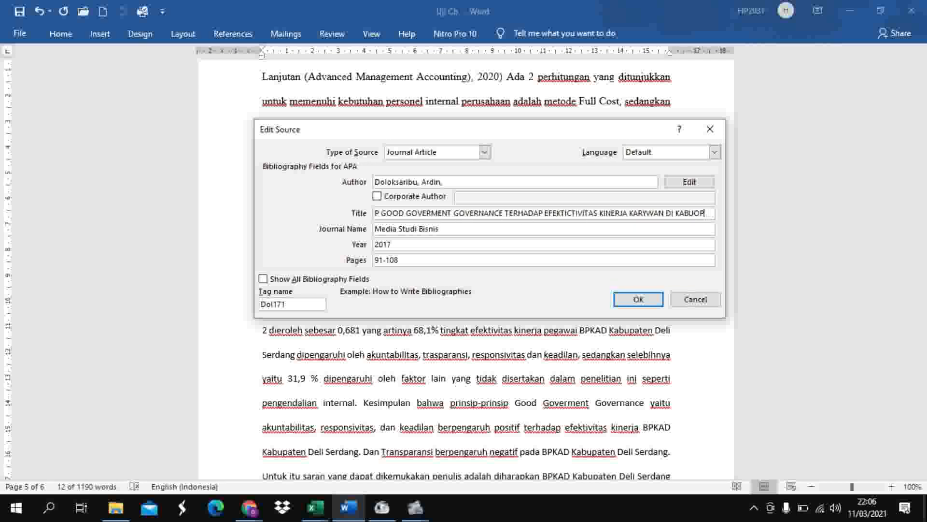
type("ATPATEN DELISERDANG")
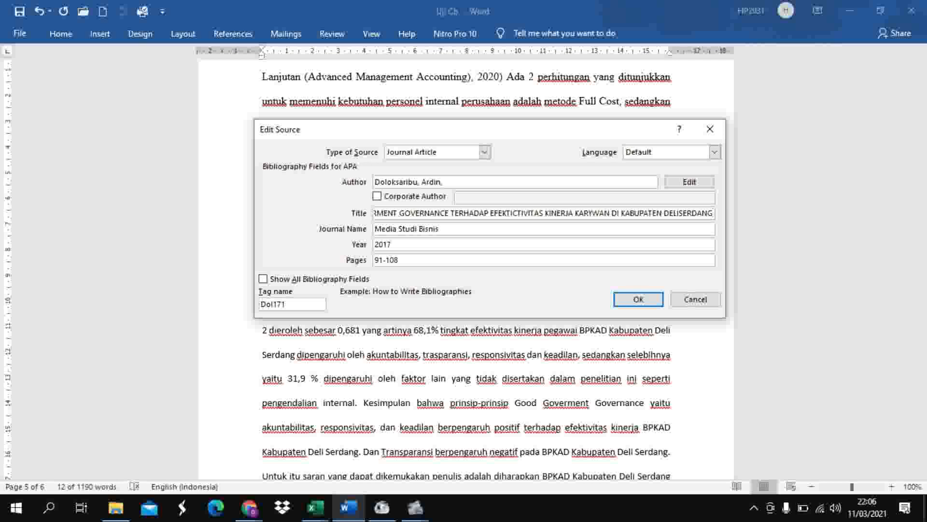
left_click(638, 300)
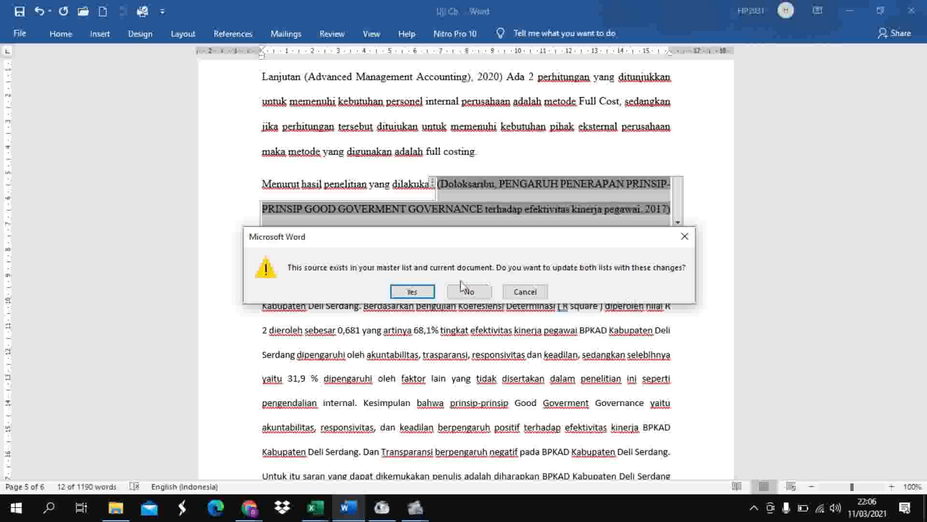
left_click(432, 292)
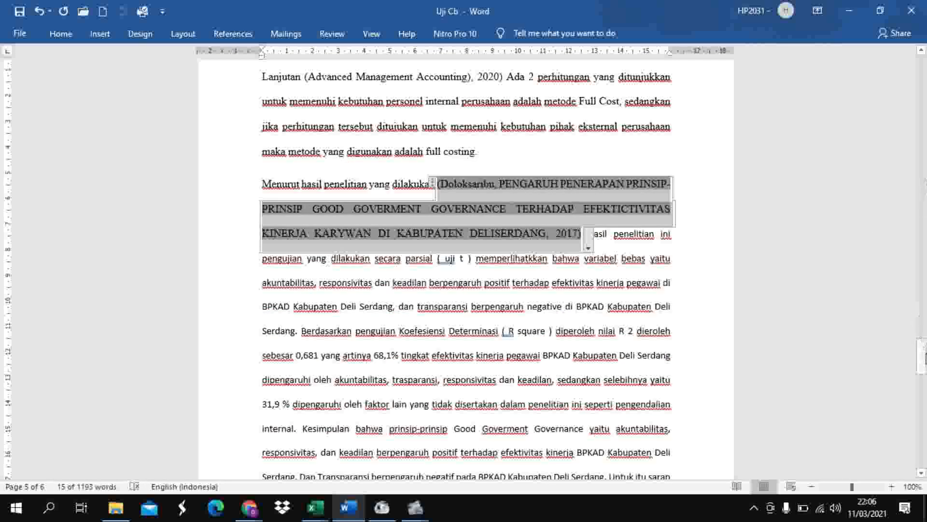
Update the citations and bibliography in the Daftar Pustaka block so the 2017 journal entry uses the edited title.
left_click(925, 357)
left_click_drag(925, 358, 925, 416)
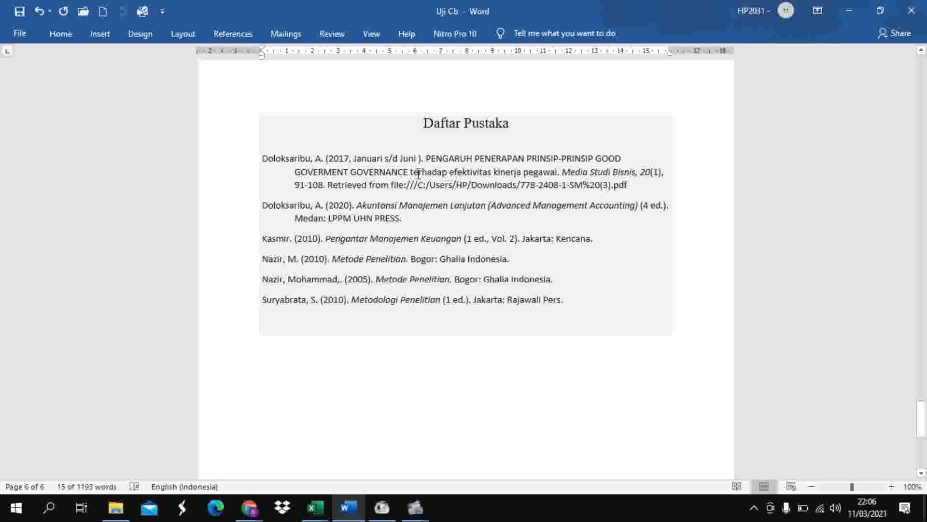
left_click(556, 175)
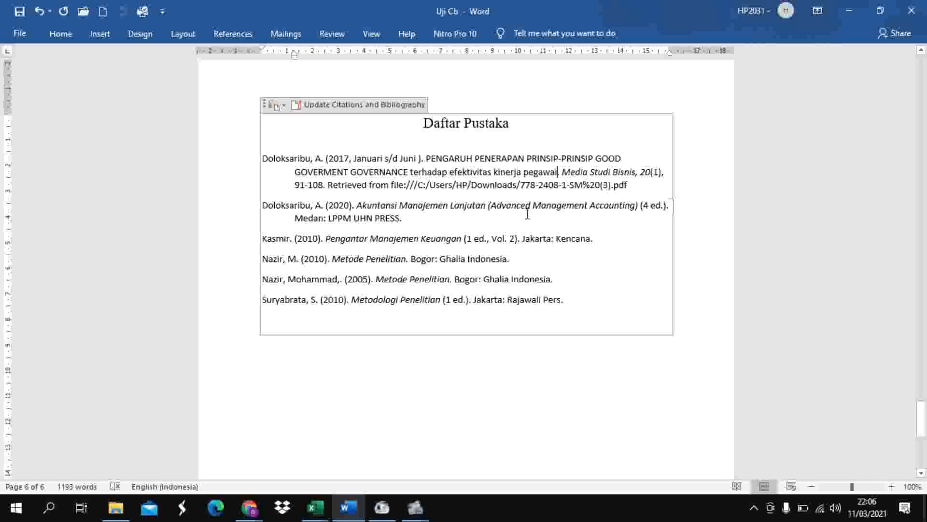
left_click(373, 109)
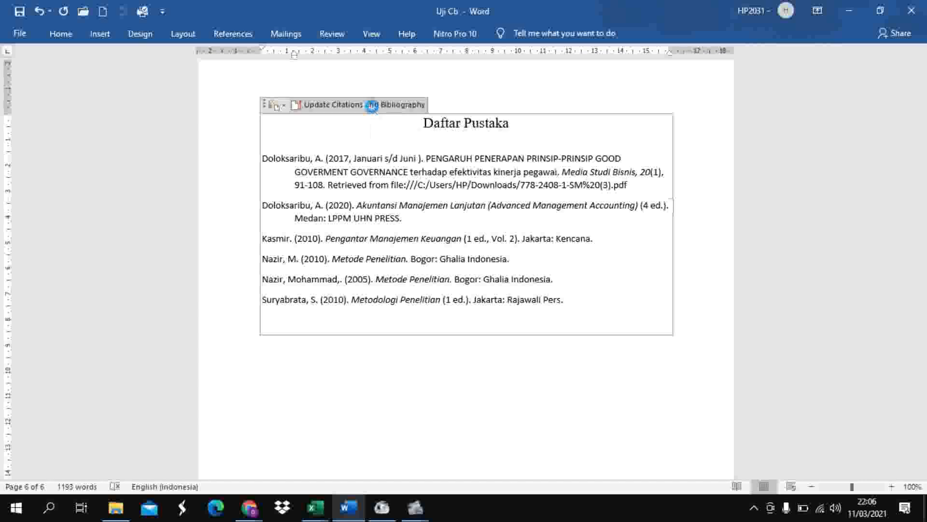
left_click(432, 173)
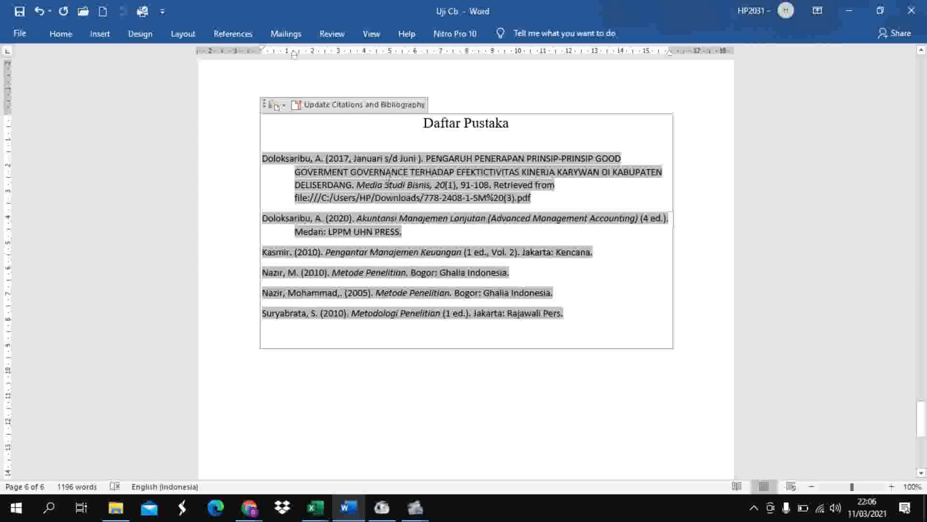
left_click(521, 174)
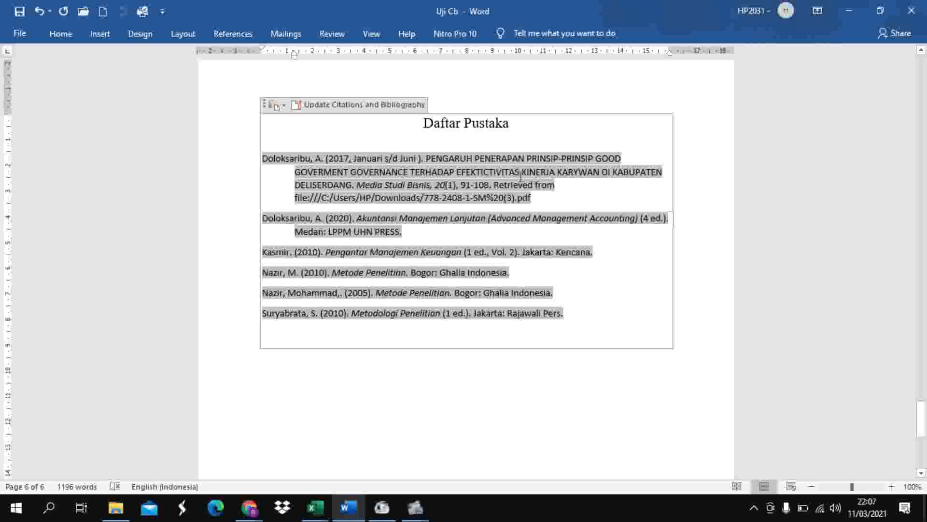